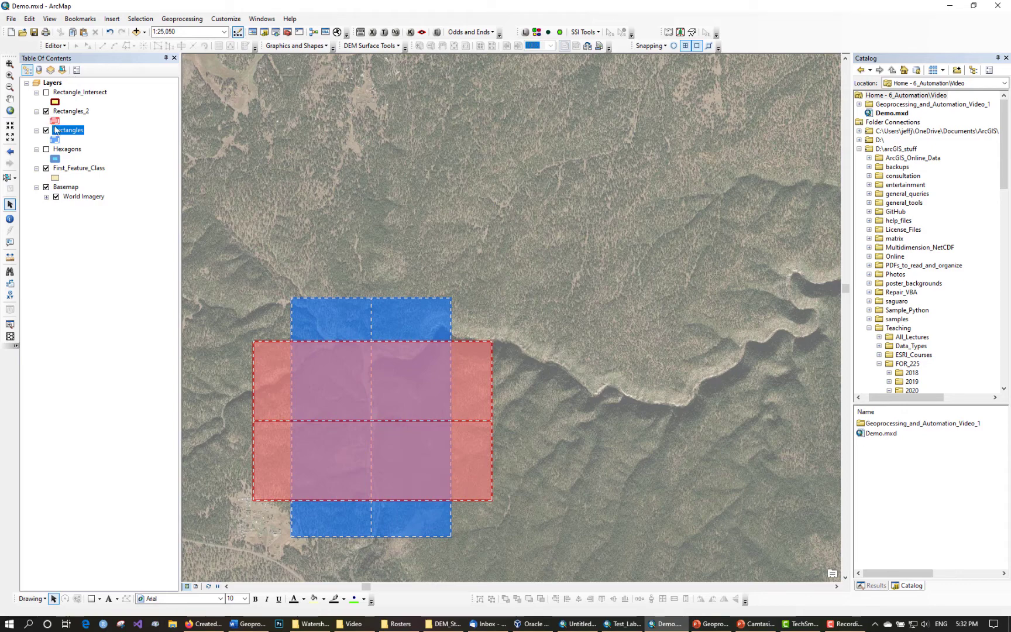
Step: Preview the Rectangle_Intersect layer on the map, then hide it along with the Rectangles_2 layer
left_click(47, 93)
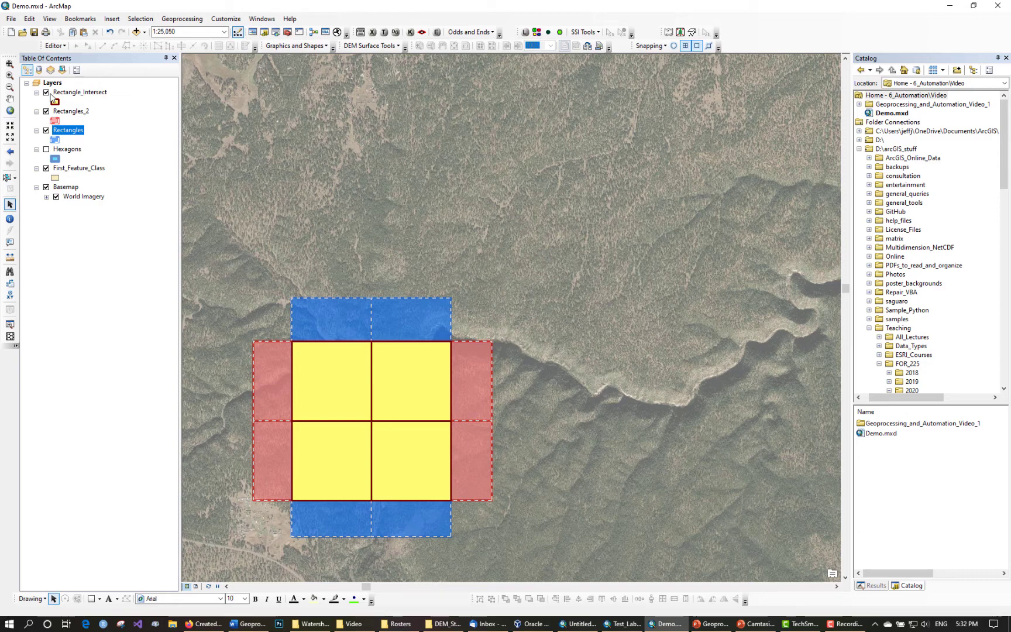
left_click(46, 93)
left_click(46, 111)
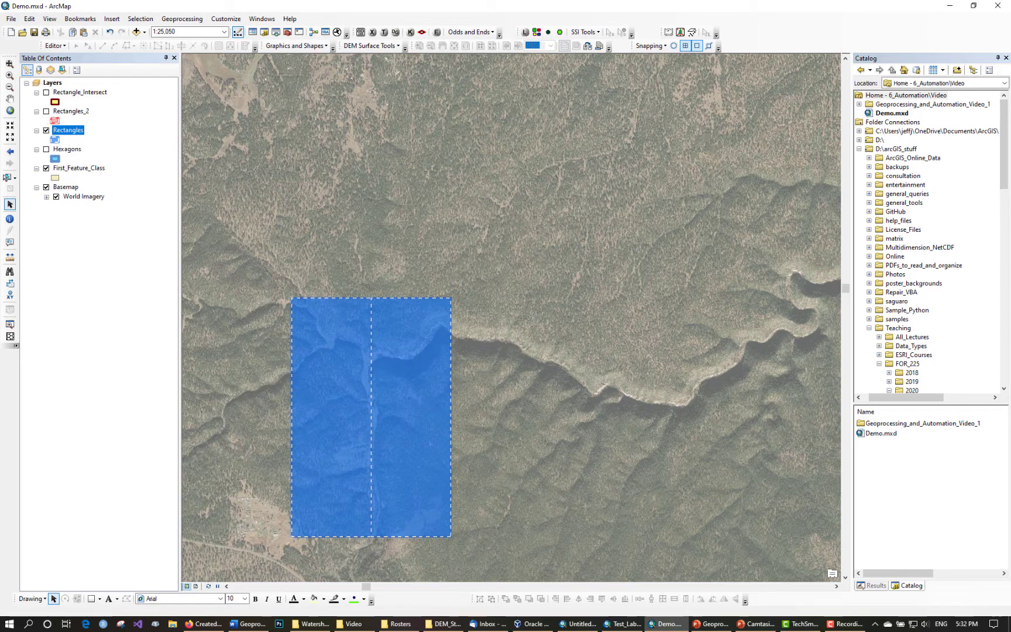
Step: Bring the attribute table window over the map and turn the Rectangles_2 layer back on
left_click_drag(0, 123, 588, 89)
left_click(499, 110)
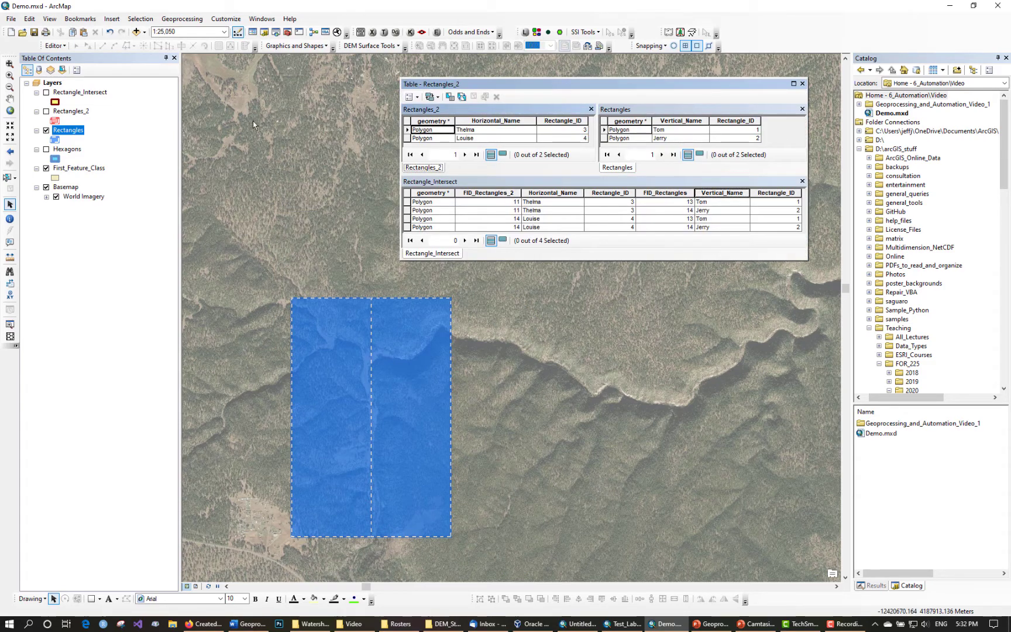
left_click(46, 111)
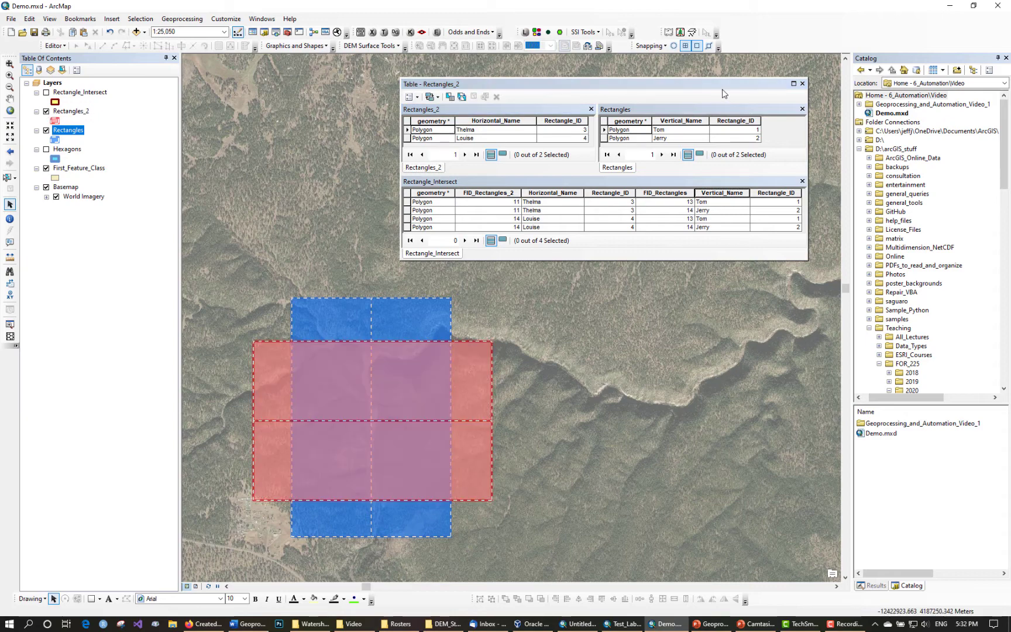
left_click(705, 109)
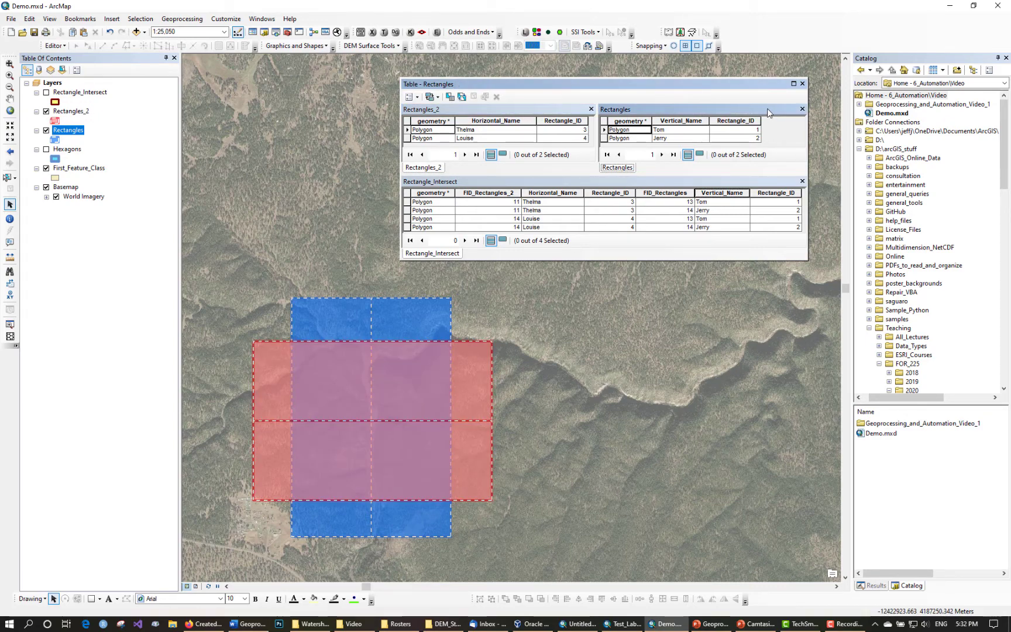
left_click(693, 185)
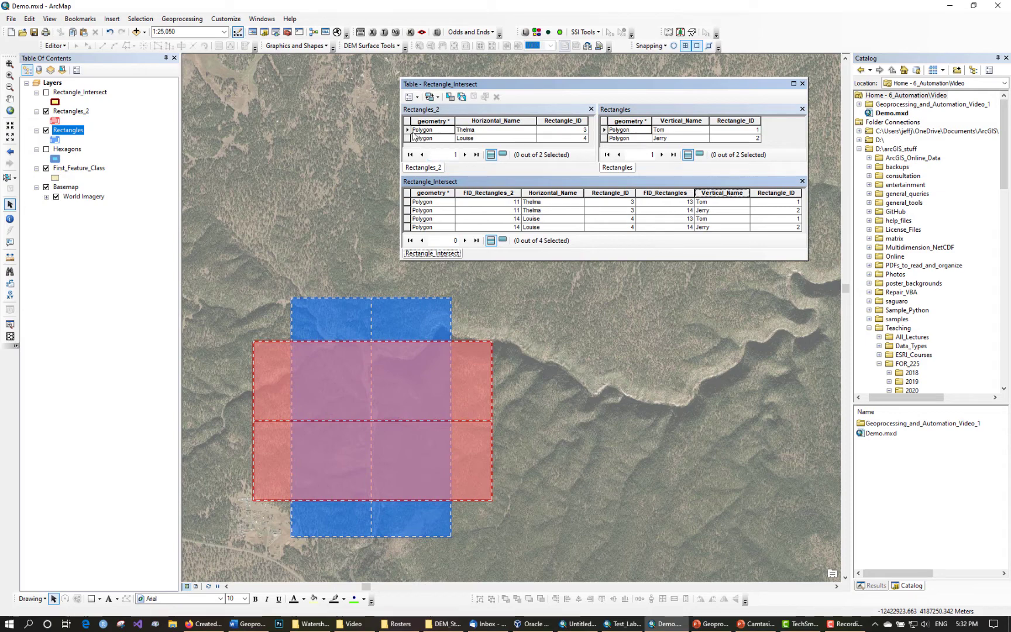
Step: Select the first and then the second record in the Rectangles_2 table to locate each polygon, and highlight the Rectangle_ID column
left_click(484, 111)
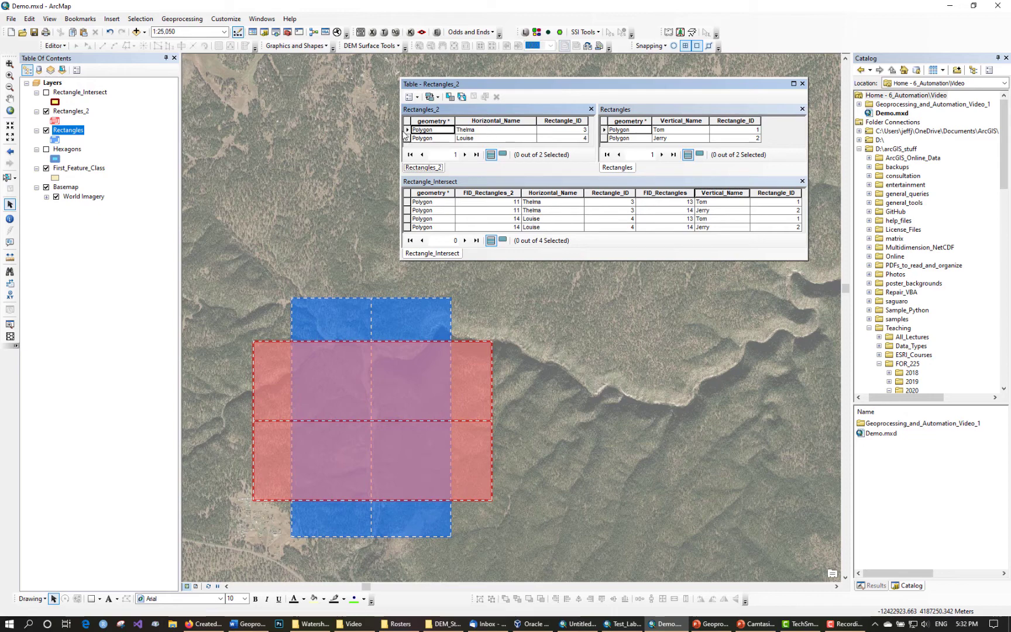
left_click(485, 131)
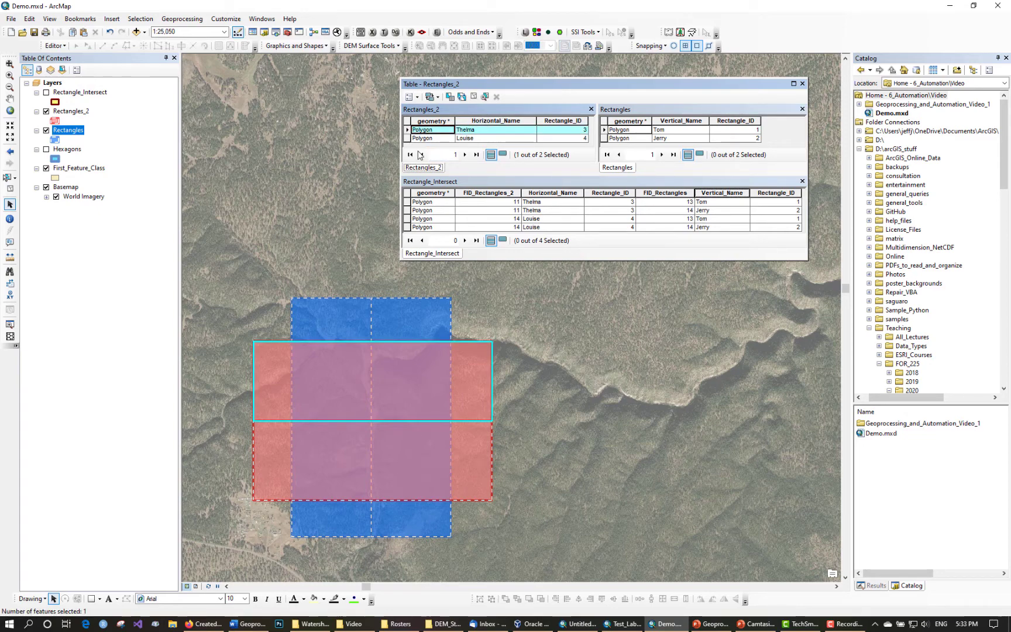
left_click(485, 139)
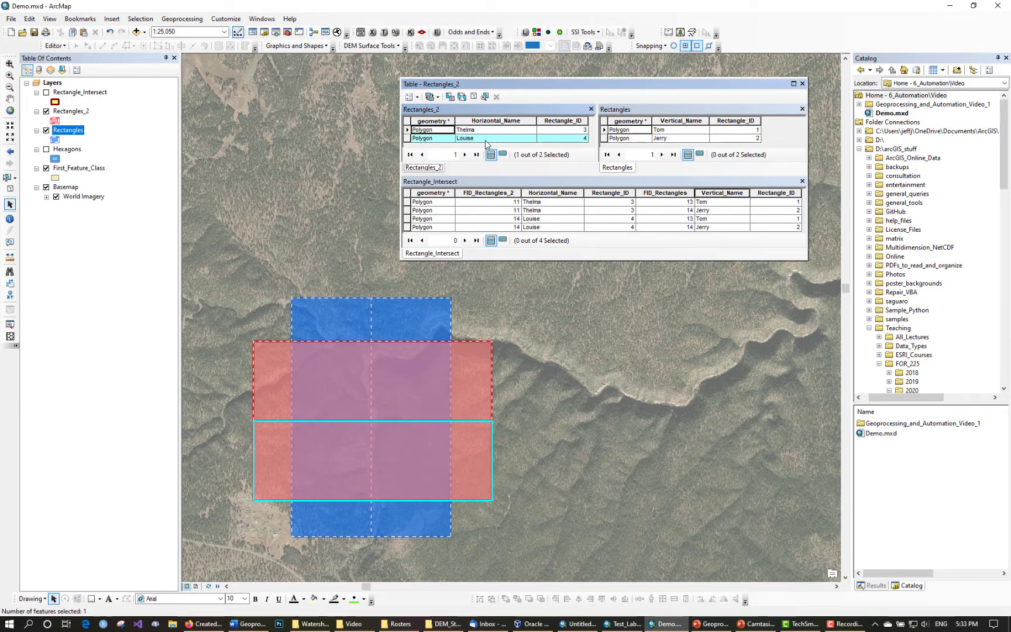
left_click(575, 121)
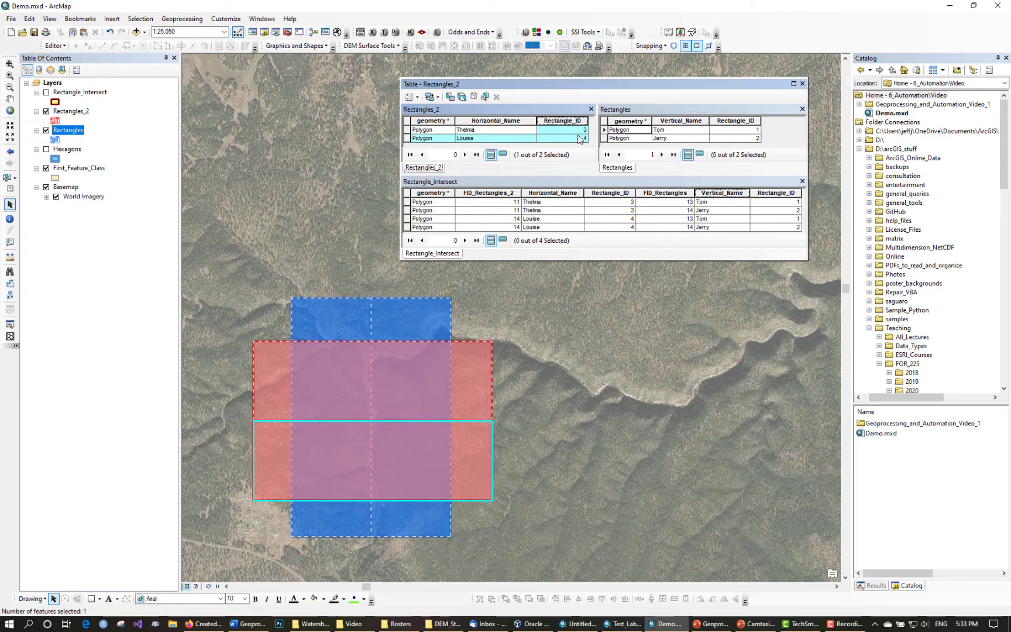
Step: Hide the Rectangles_2 layer and select the first and then the second record in the Rectangles table to locate each polygon
left_click(656, 110)
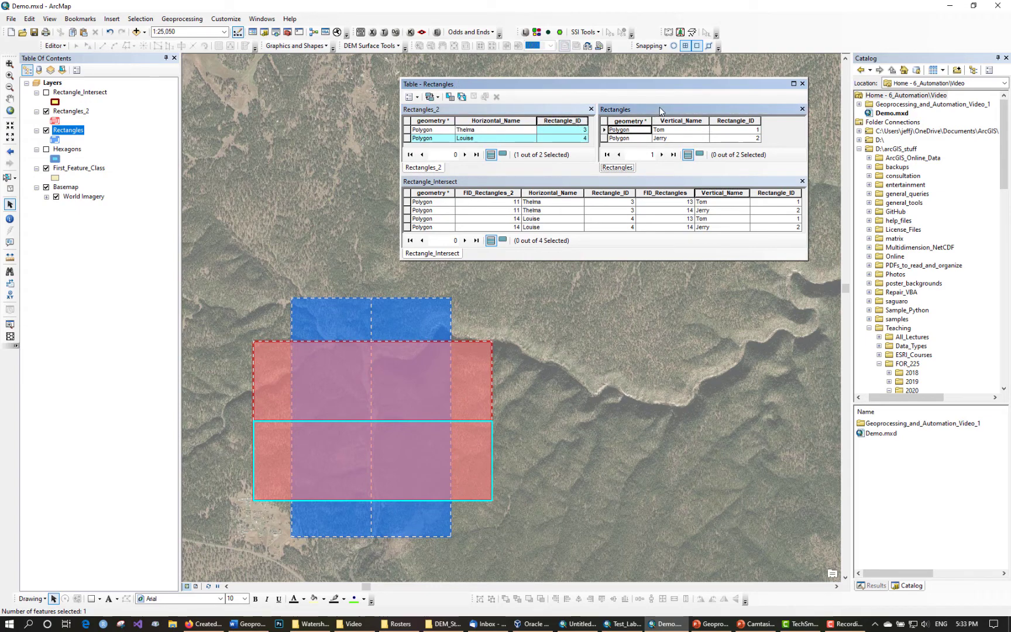
left_click(46, 112)
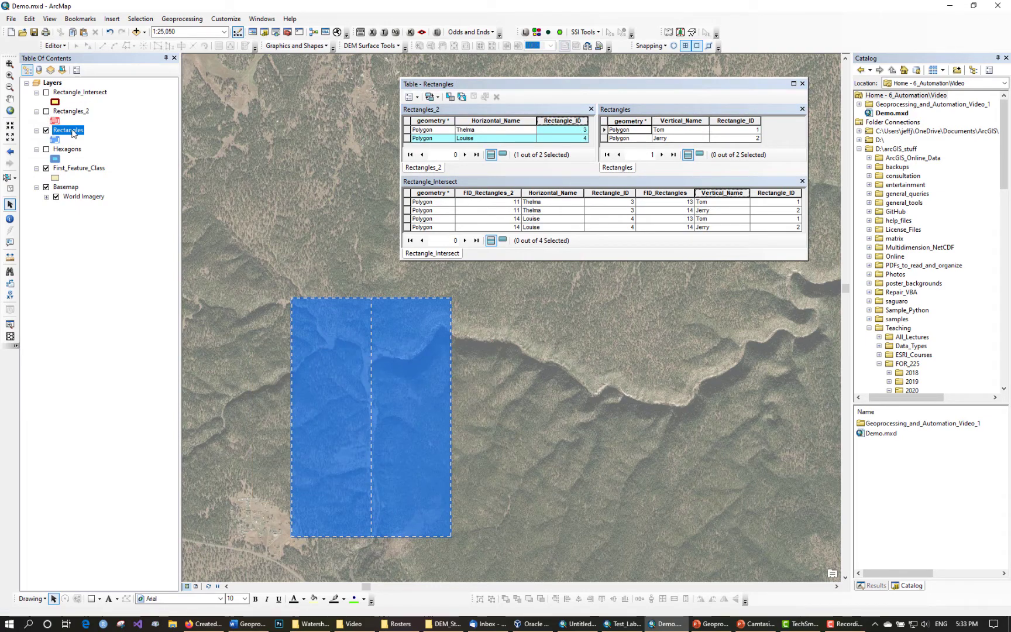
left_click(605, 130)
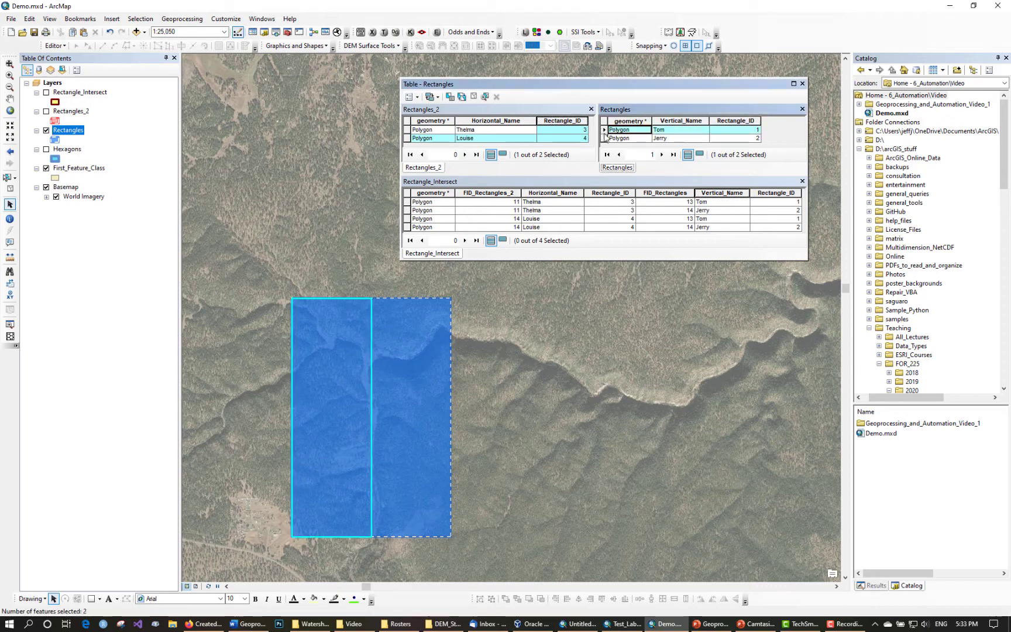
left_click(605, 138)
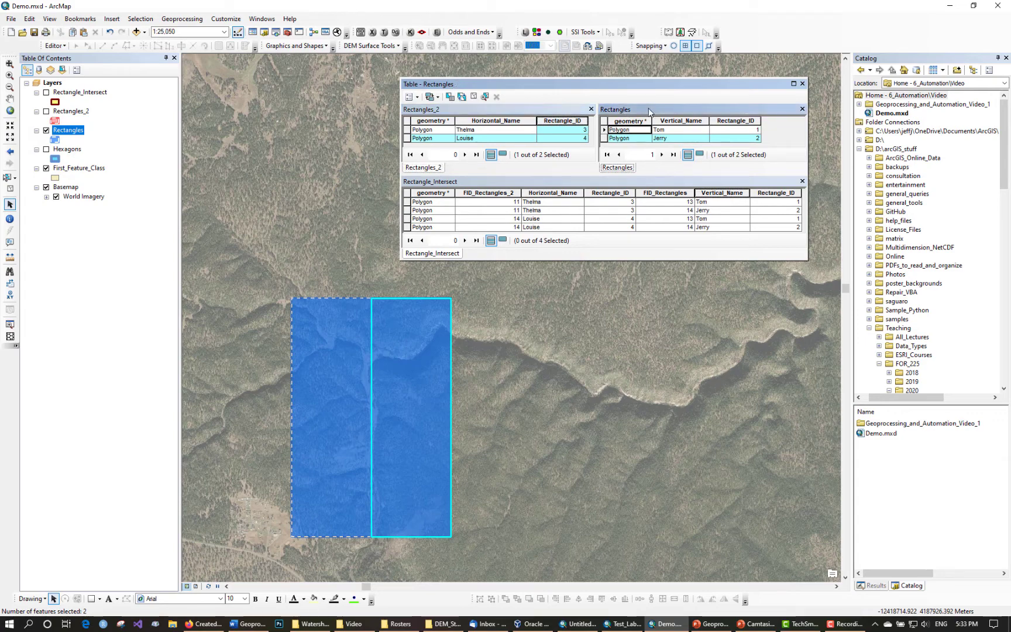
Step: Compare the name fields and the Rectangle_ID fields of the Rectangles_2 and Rectangles tables
left_click(557, 111)
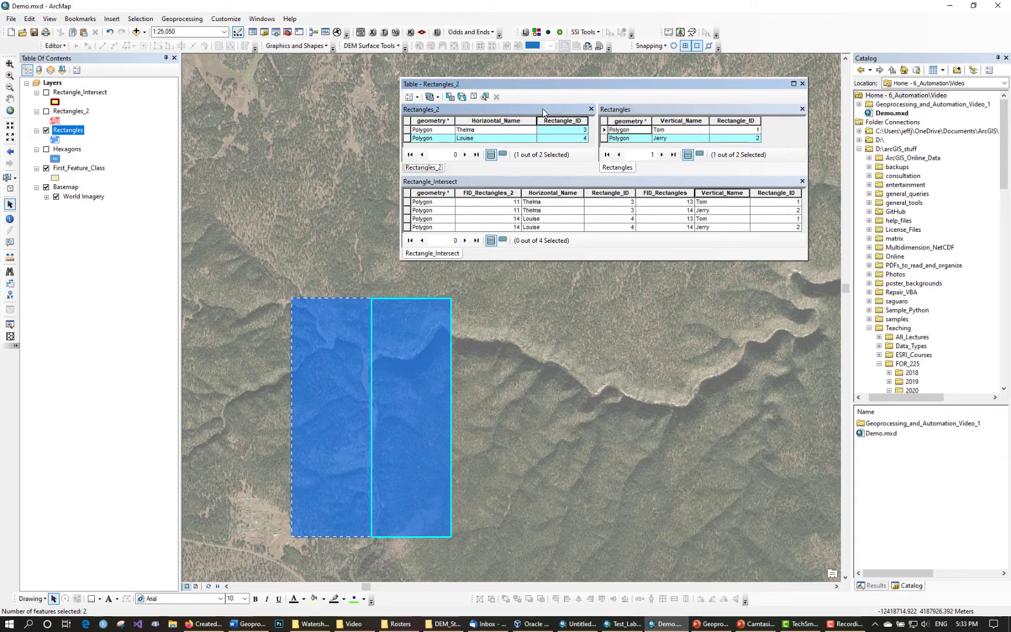
left_click(679, 108)
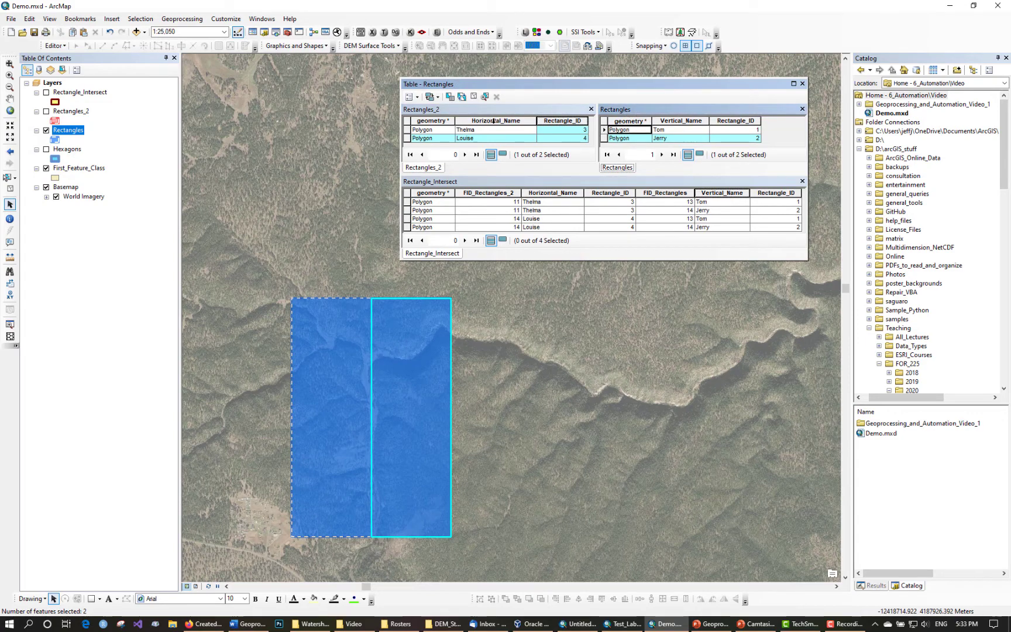
left_click(559, 122)
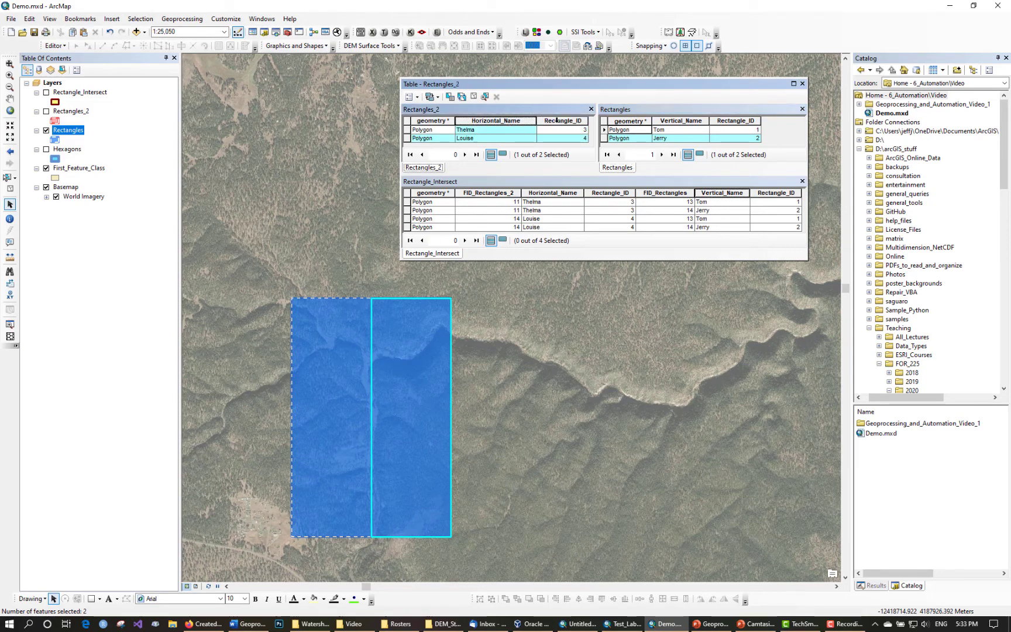
left_click(499, 122)
left_click(663, 113)
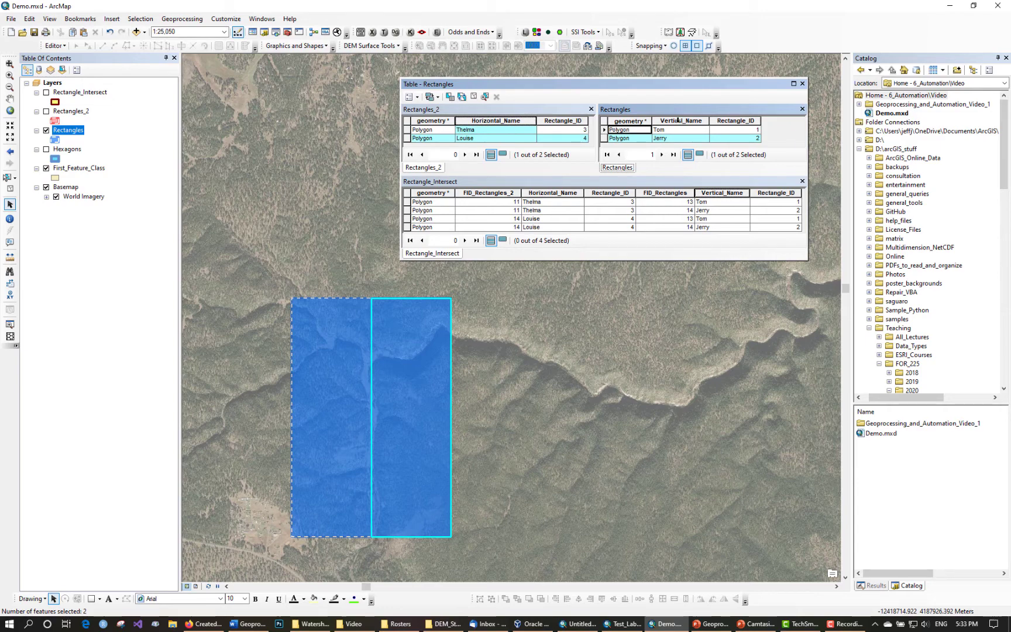
left_click(561, 120)
left_click(561, 120)
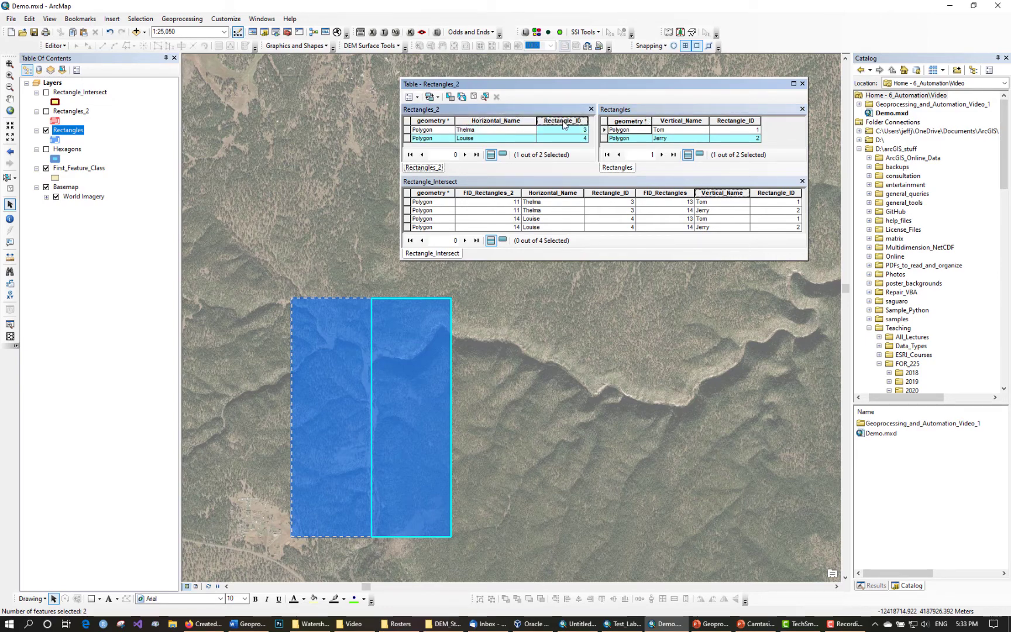
left_click(739, 121)
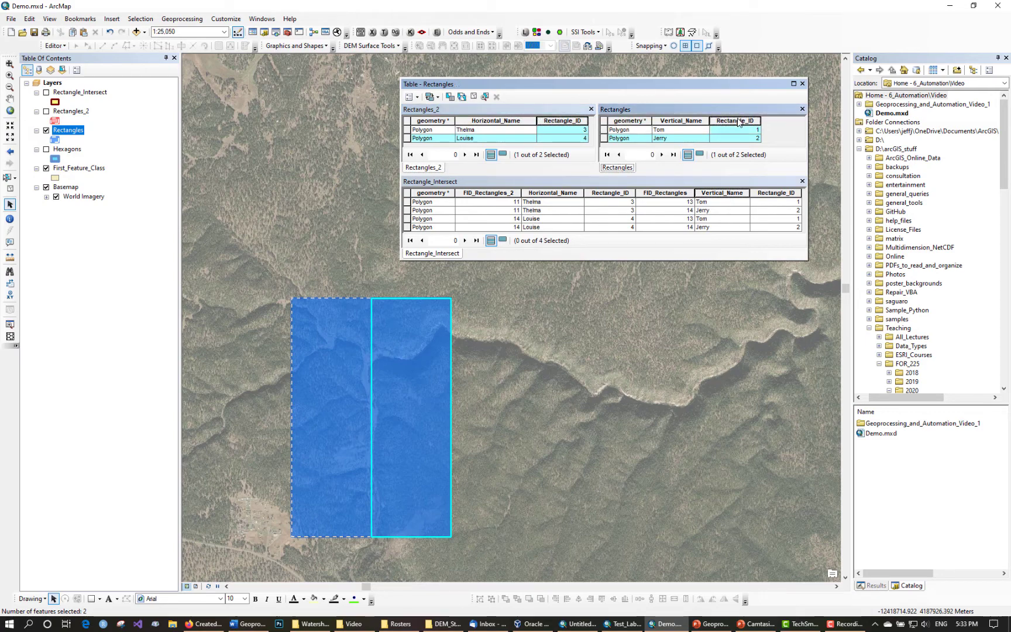
Step: Examine the Horizontal_Name, Vertical_Name and both Rectangle_ID columns in the Rectangle_Intersect table against their source tables
left_click(778, 192)
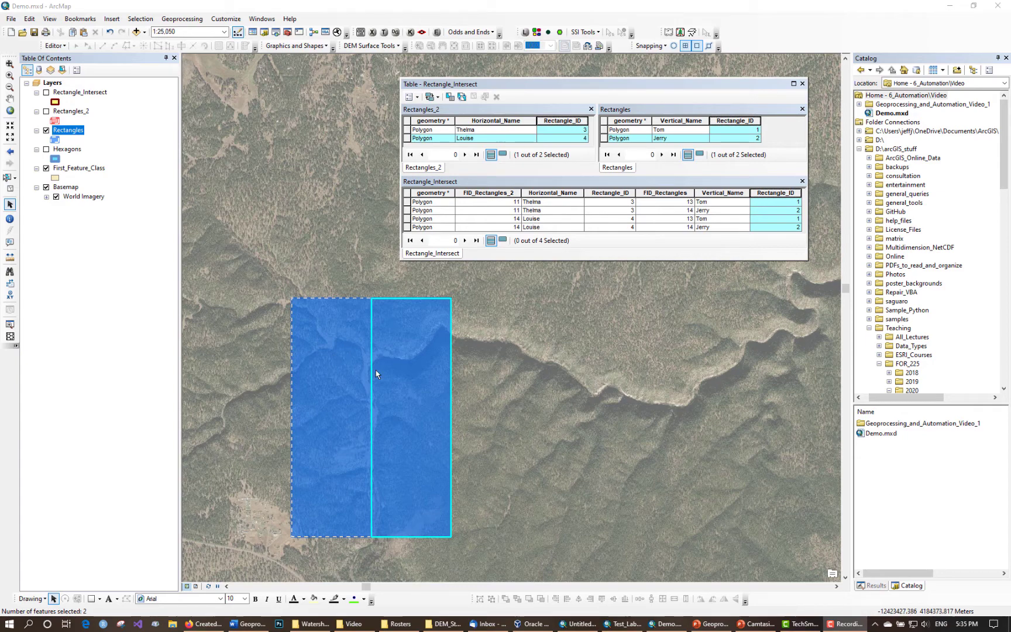
left_click(509, 186)
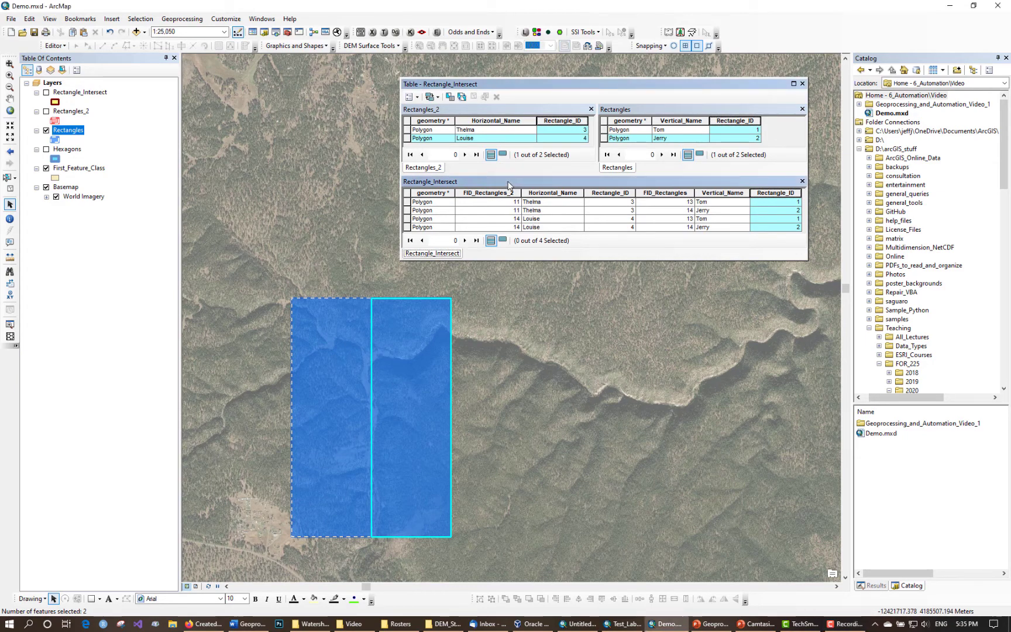
left_click(555, 194)
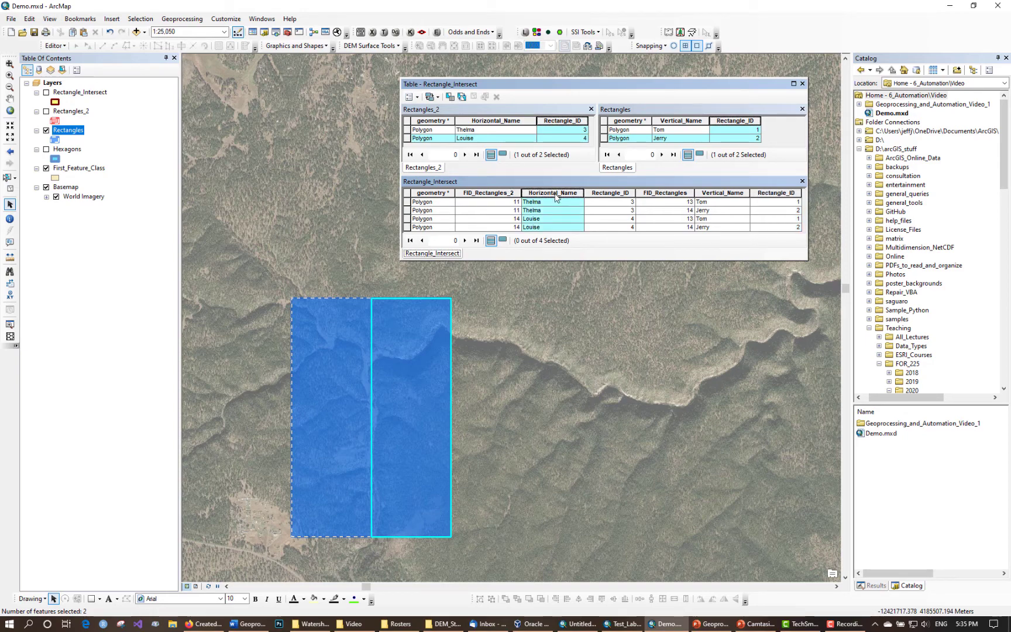
left_click(611, 193)
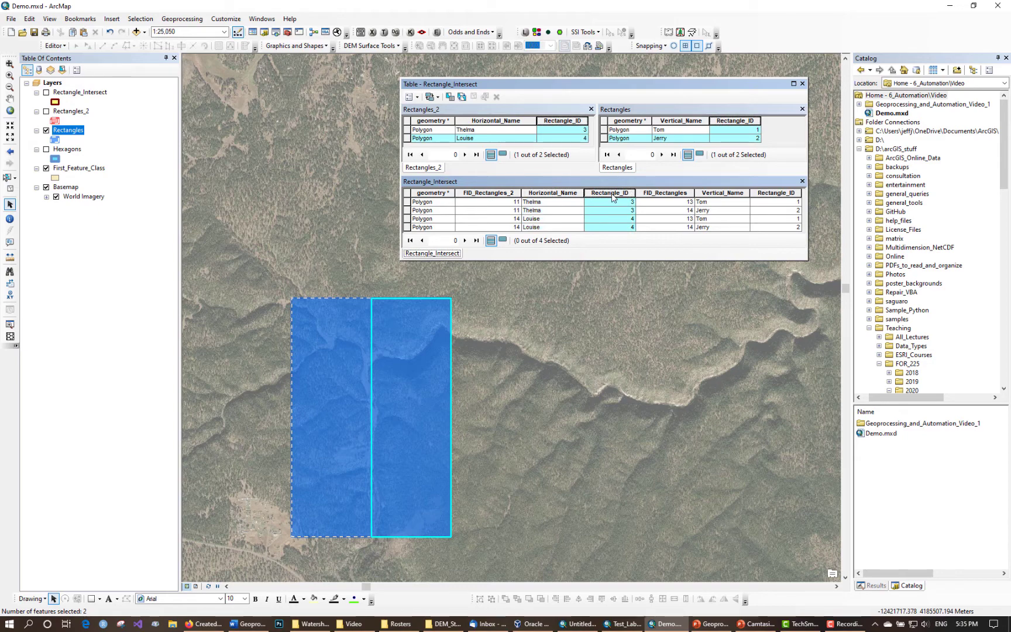
left_click(542, 143)
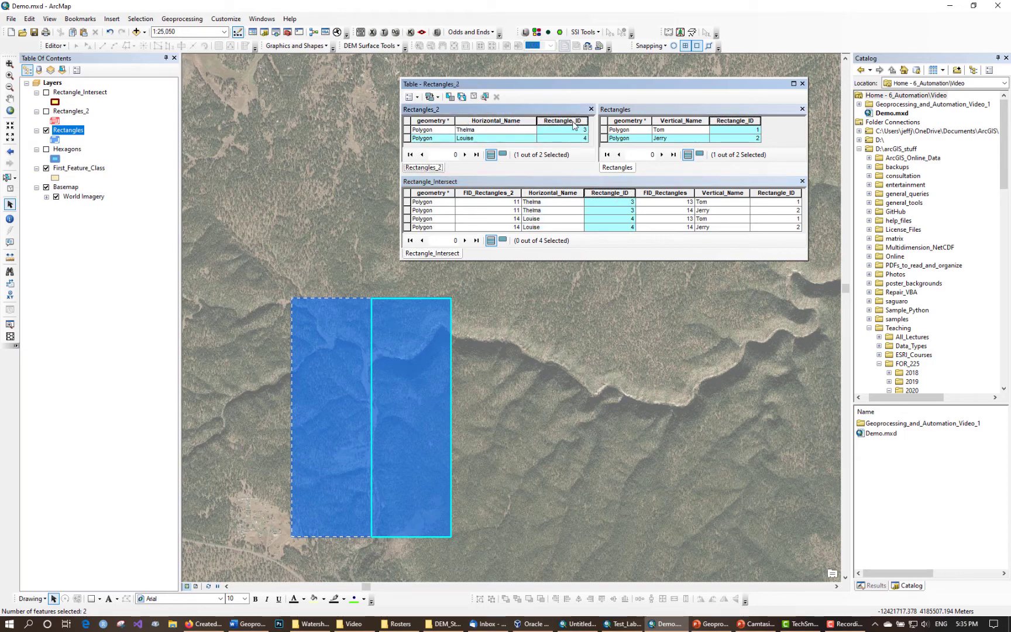
left_click(731, 193)
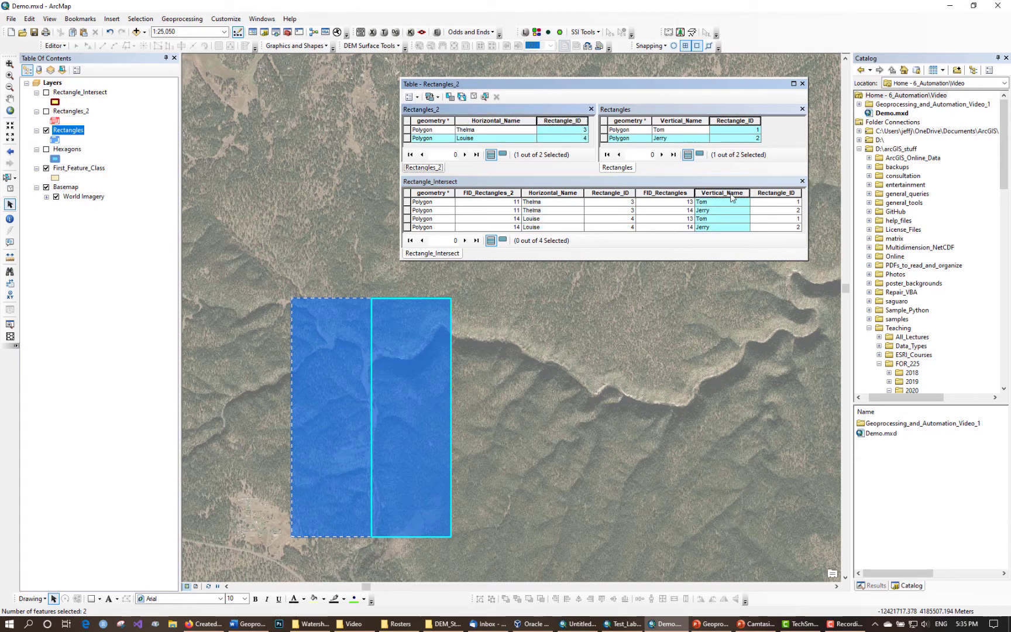
left_click(769, 193)
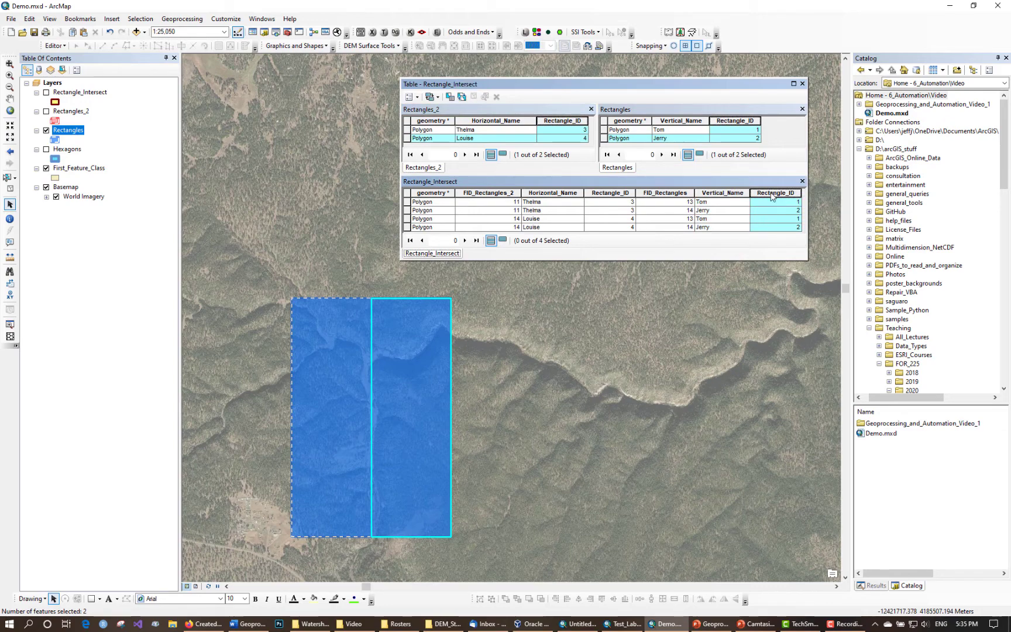
left_click(741, 122)
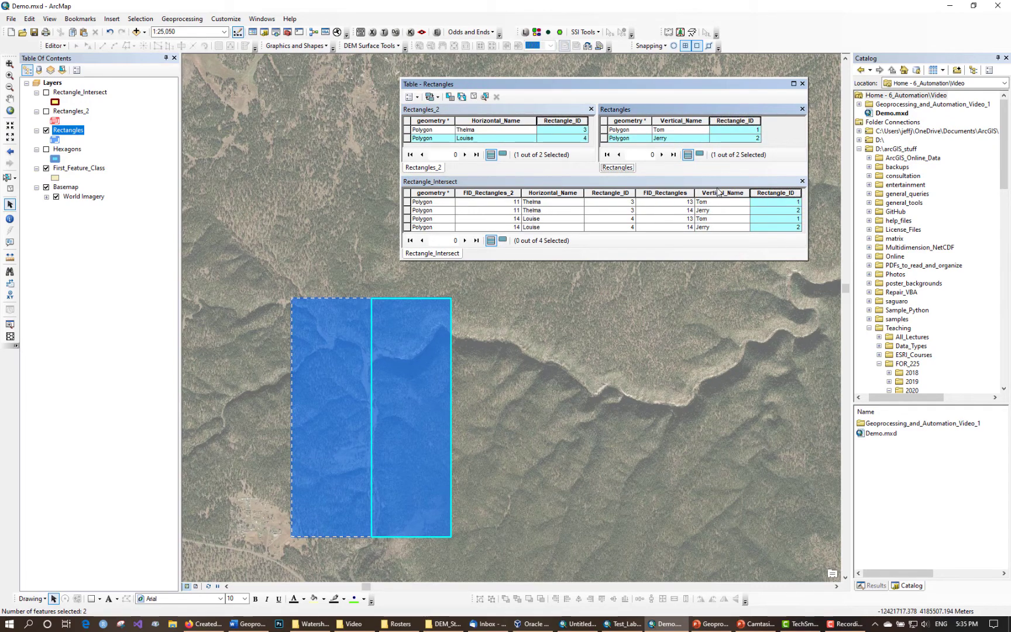
Step: Compare the two Rectangle_ID columns within the Rectangle_Intersect table
left_click(586, 182)
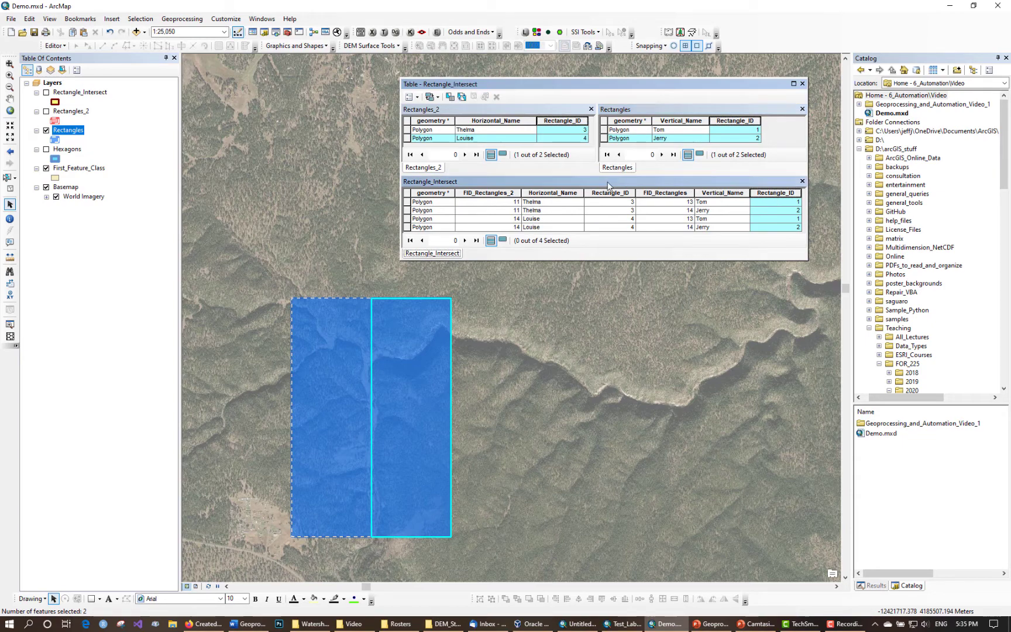
left_click(606, 192)
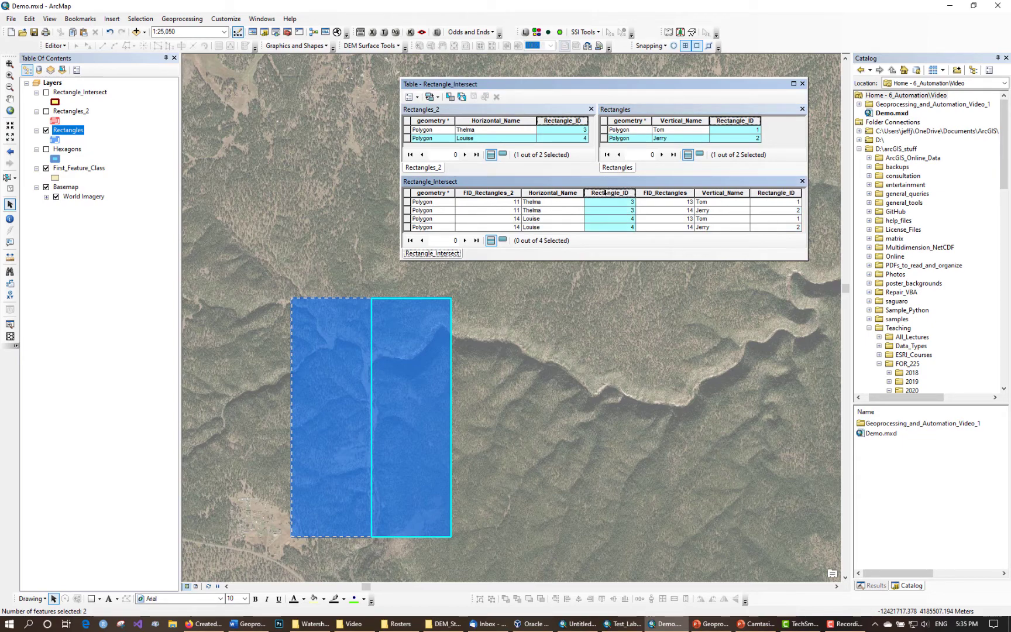
left_click(772, 193)
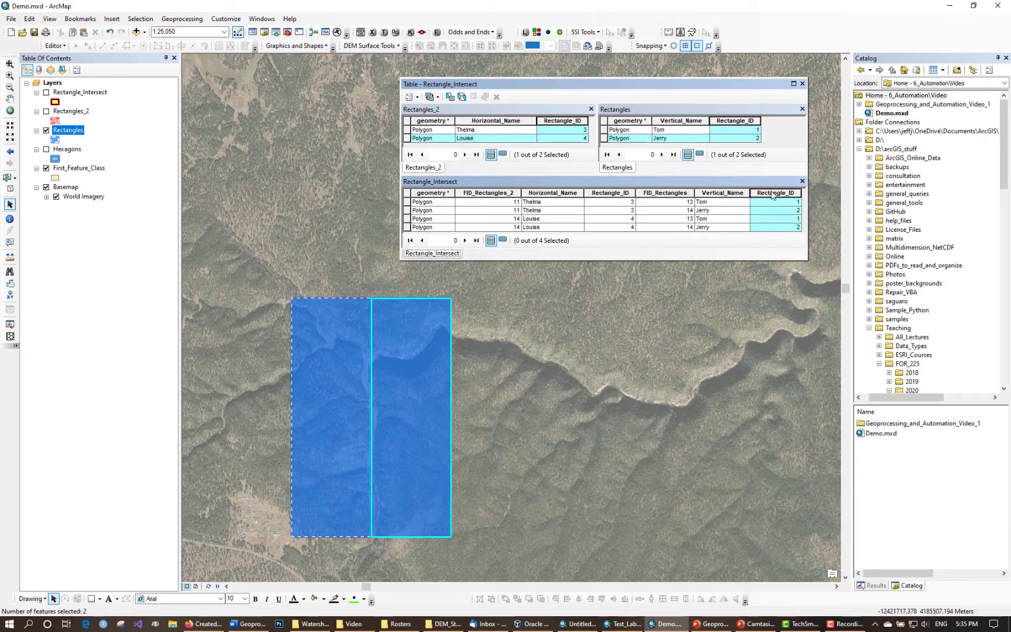
left_click(612, 193)
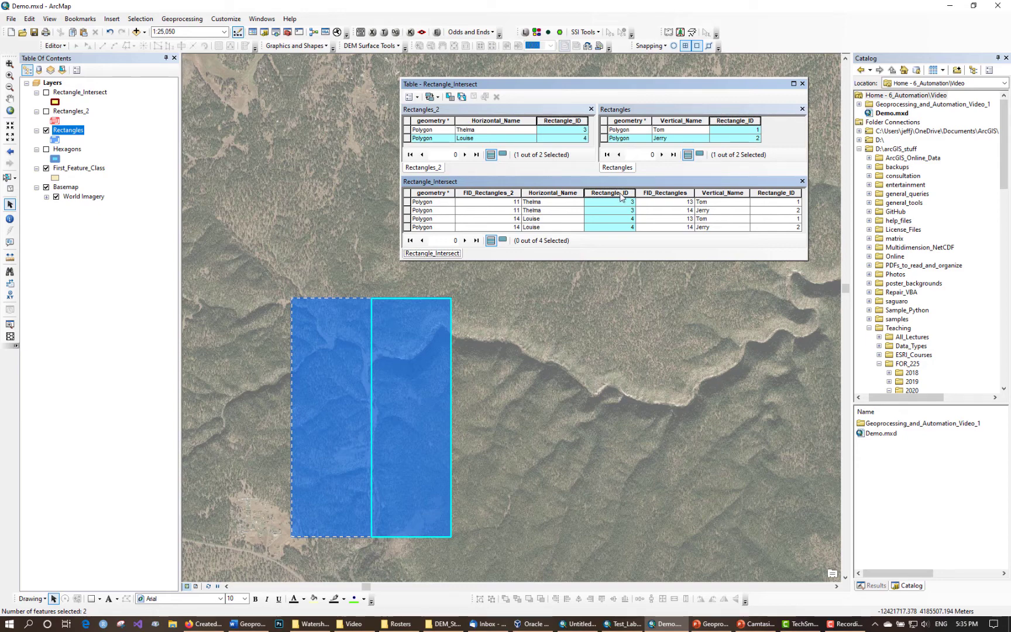
Step: Examine the name and alias in the field properties of the last Rectangle_ID column in the Rectangle_Intersect table
left_click(770, 192)
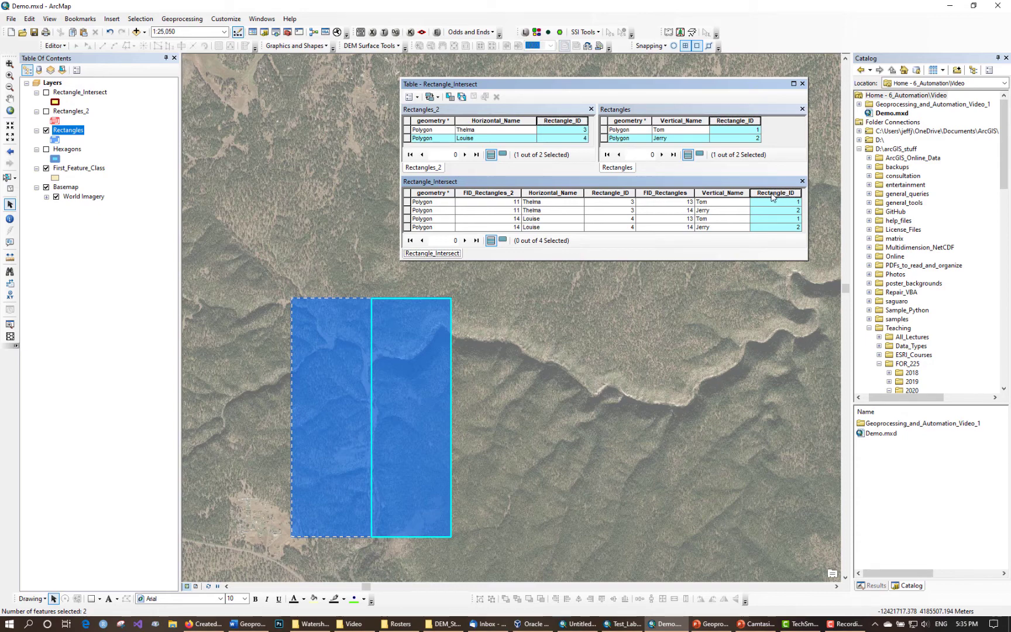
right_click(772, 197)
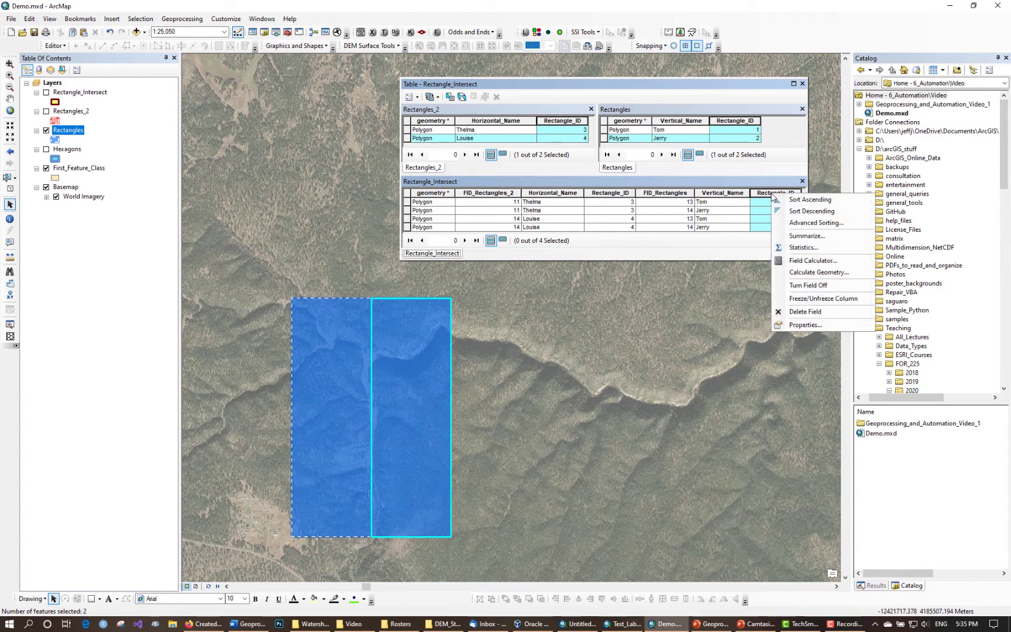
left_click(804, 325)
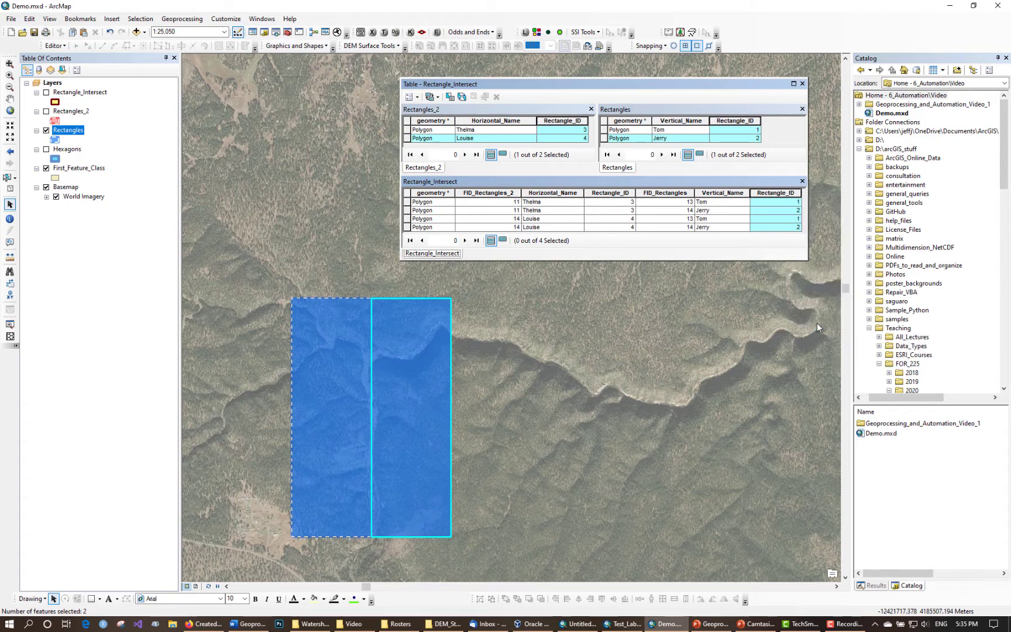
left_click(521, 221)
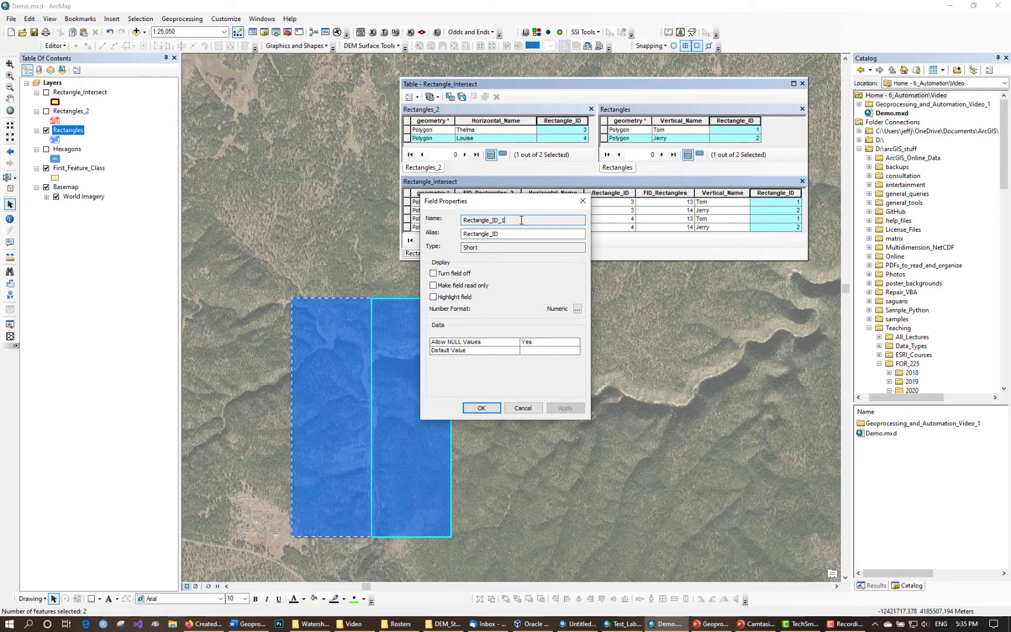
double_click(504, 235)
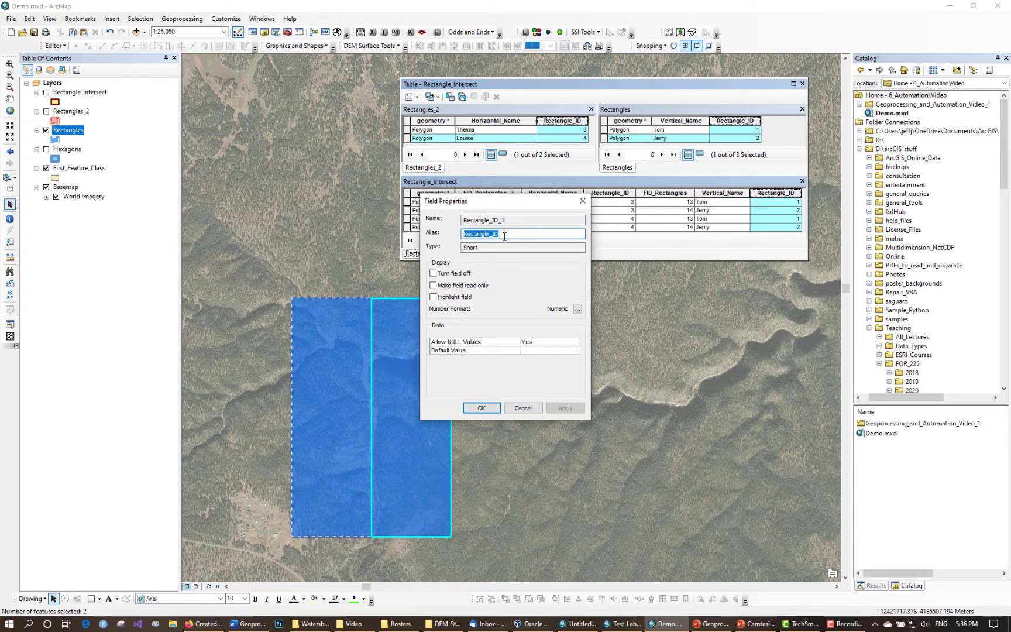
left_click(523, 408)
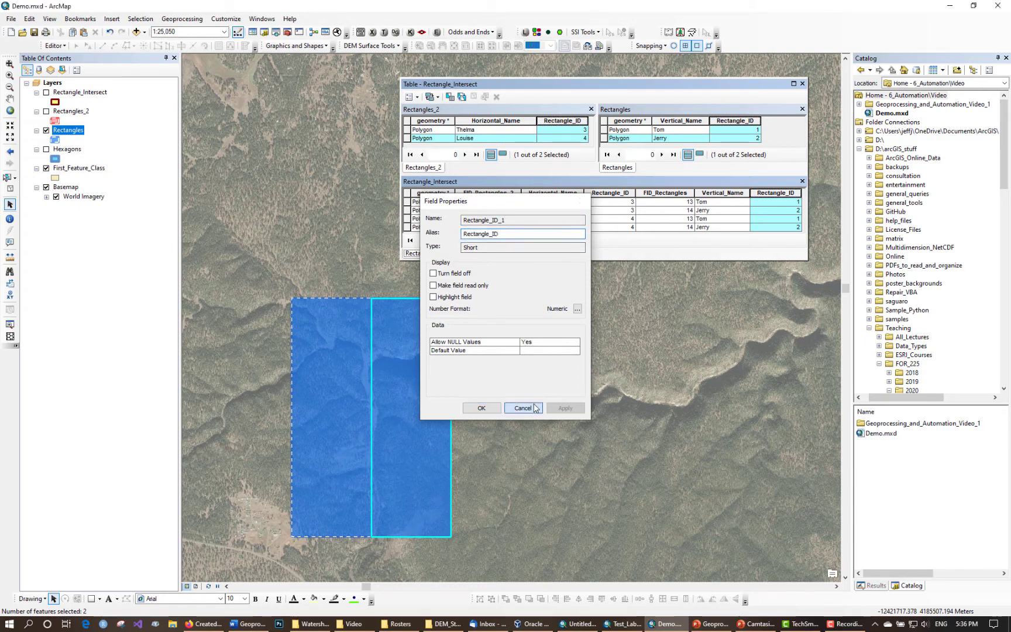
Step: Check the field name and alias of the first Rectangle_ID column in the Rectangle_Intersect table for comparison
left_click(606, 193)
right_click(605, 193)
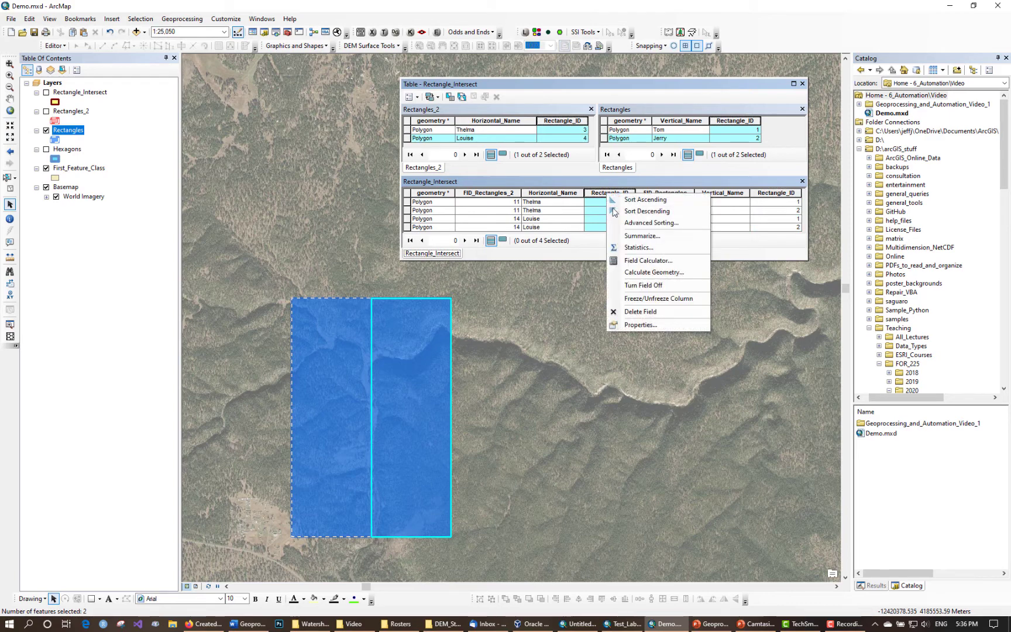
left_click(641, 324)
left_click_drag(501, 220, 450, 226)
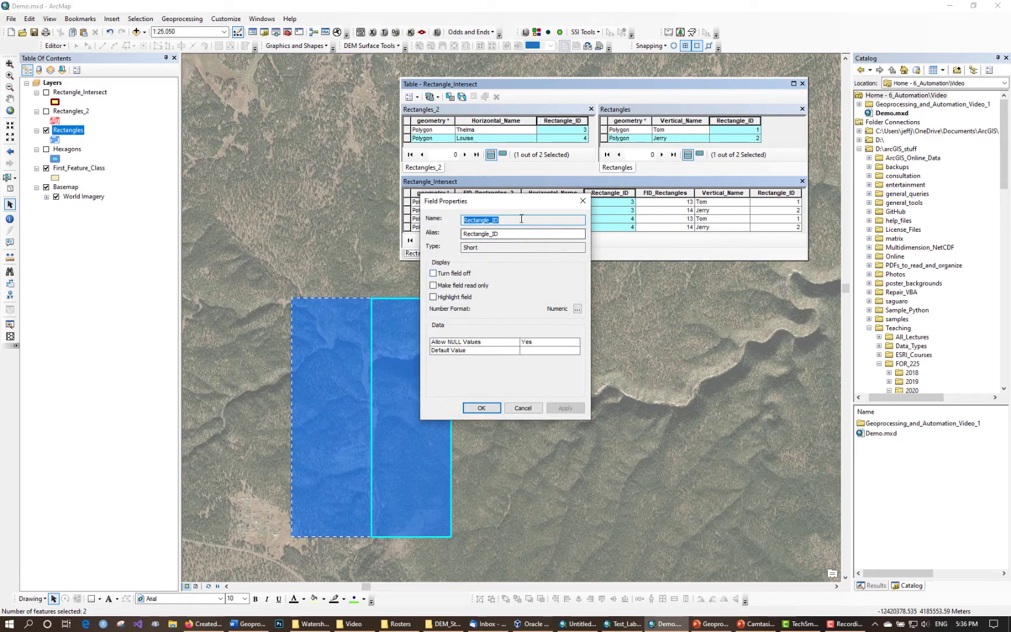
left_click(583, 201)
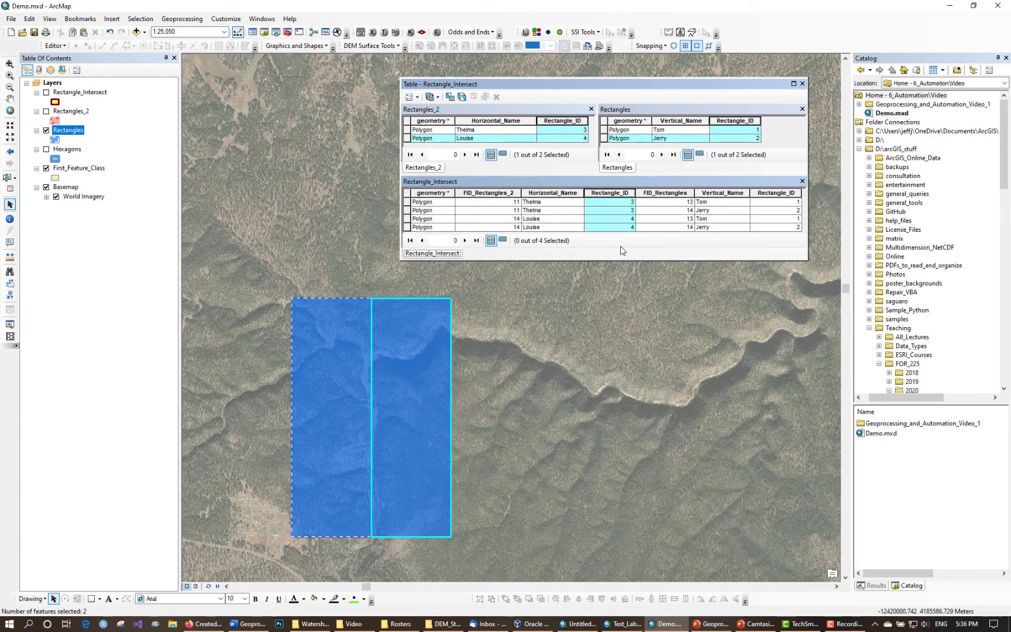
left_click(747, 121)
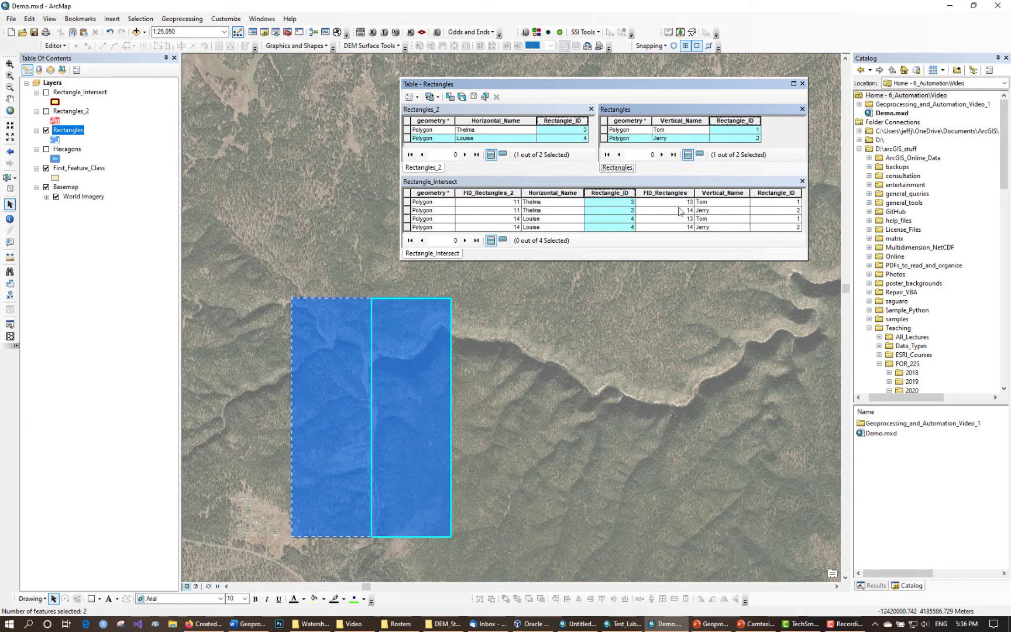
Step: Display the Rectangle_Intersect and Rectangles_2 layers and examine the second record of each source table, Rectangles_2 and Rectangles
left_click(46, 93)
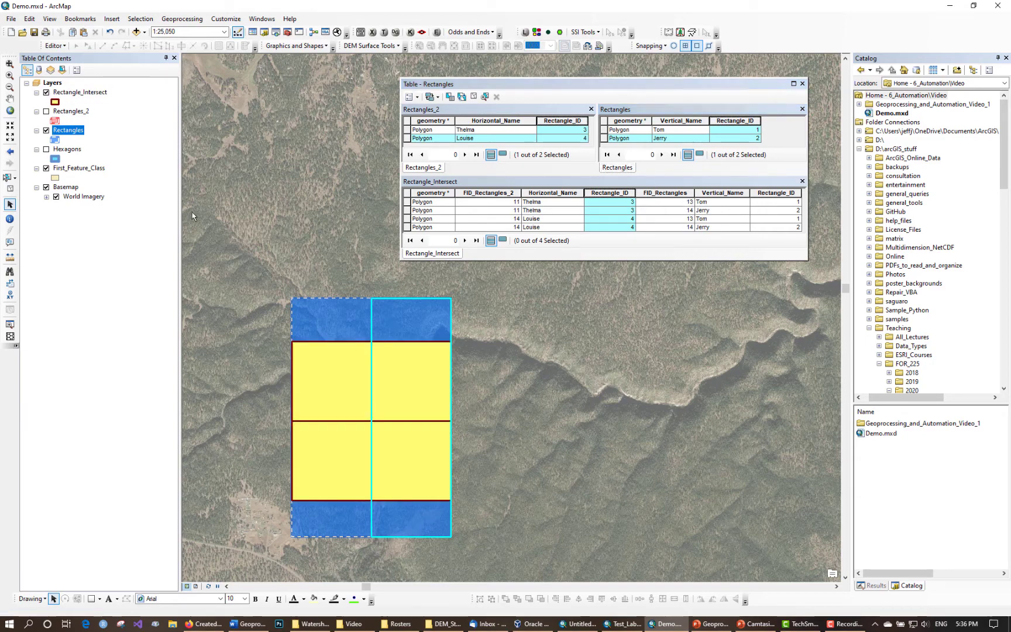
left_click(46, 111)
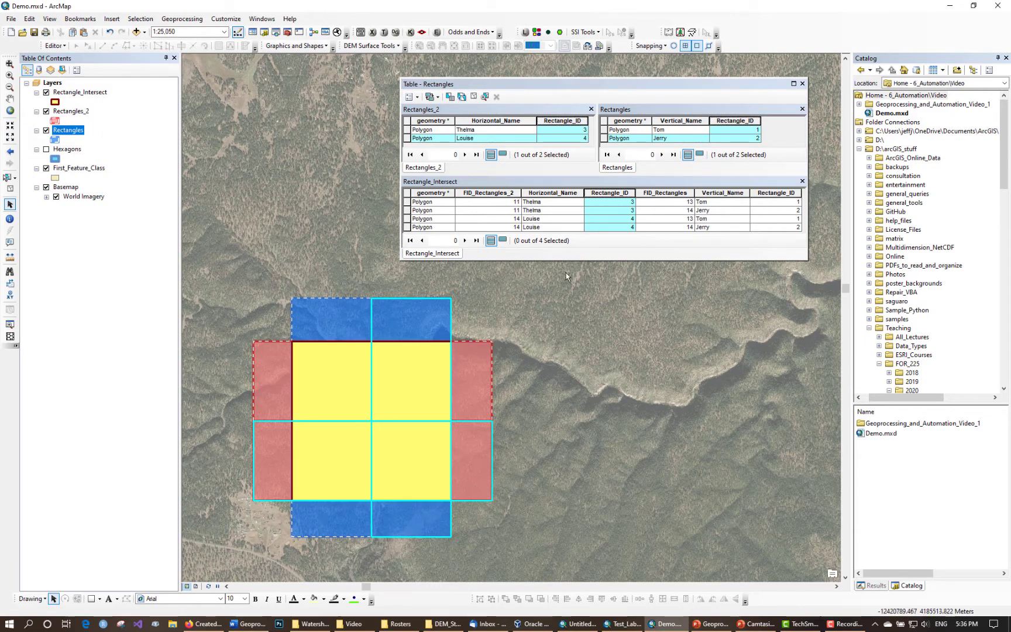
left_click(443, 140)
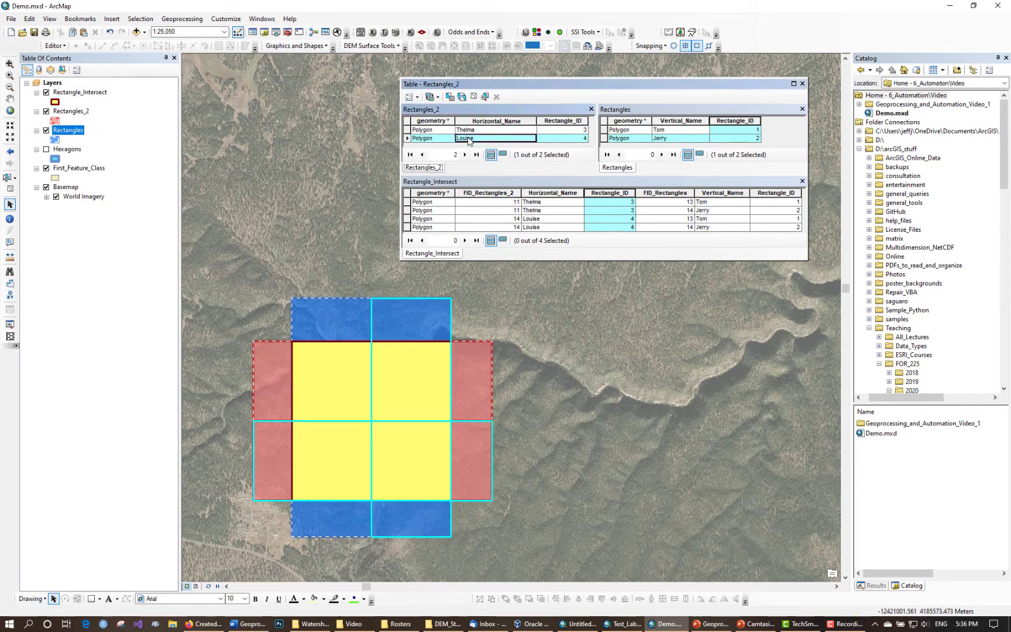
left_click(408, 139)
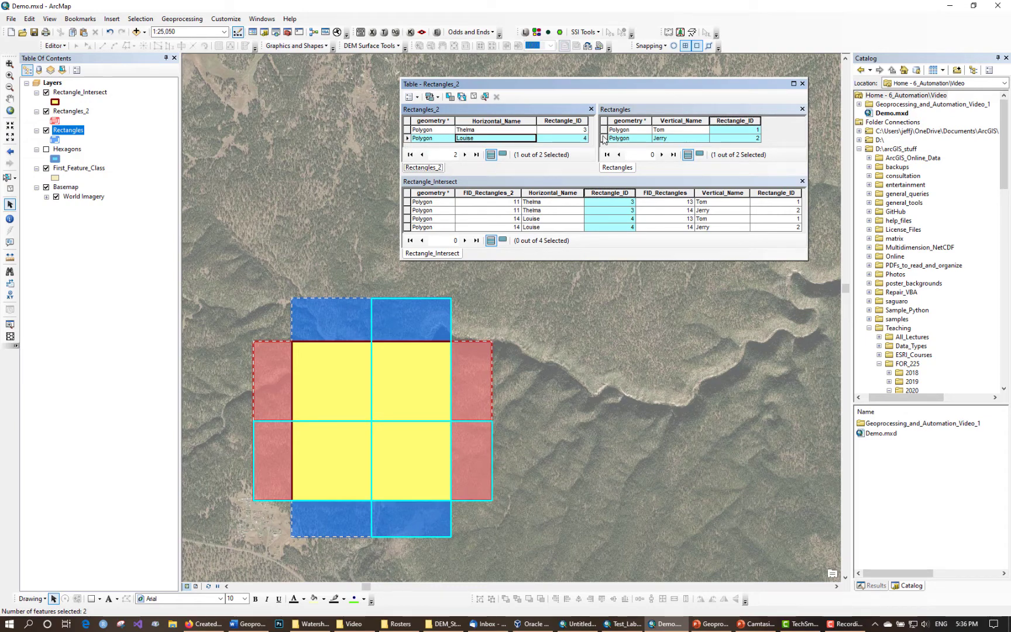
left_click(604, 138)
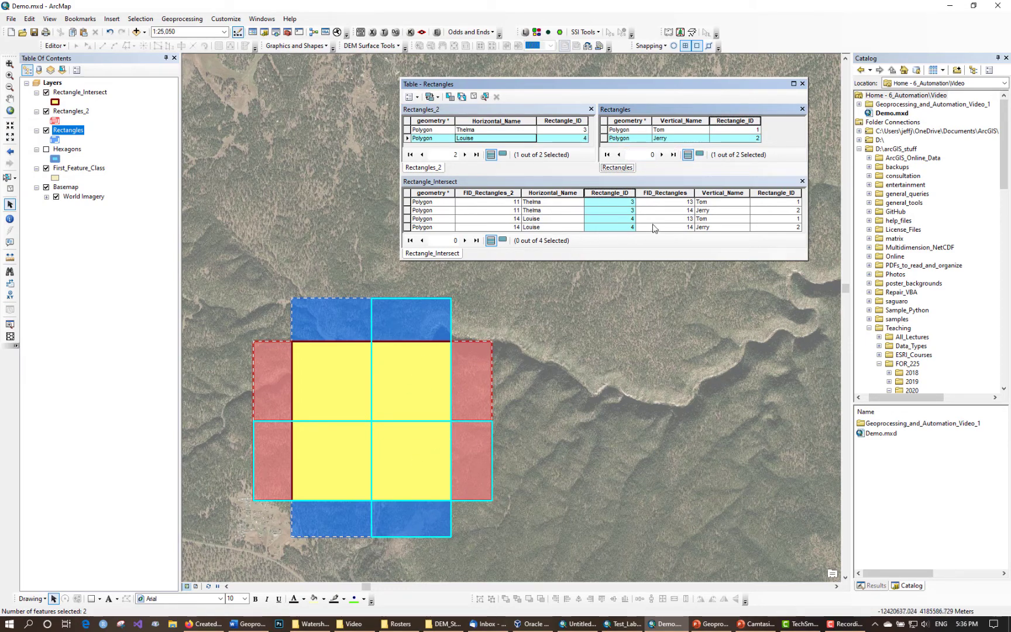
Step: Select the last record in the Rectangle_Intersect table and hide the Rectangles_2 and Rectangles layers to isolate its polygon
left_click(407, 227)
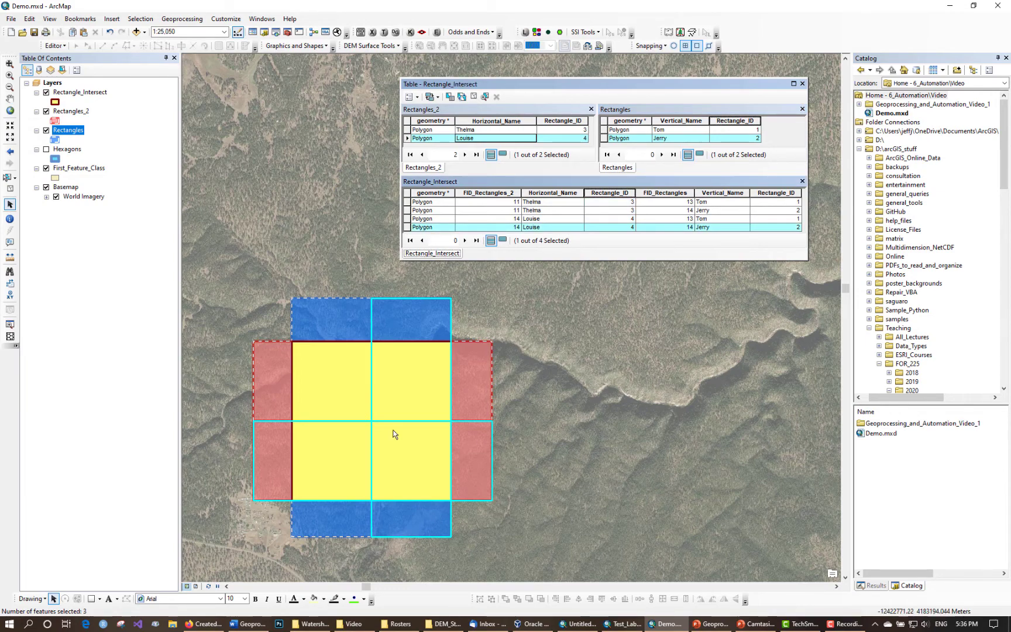
left_click(47, 111)
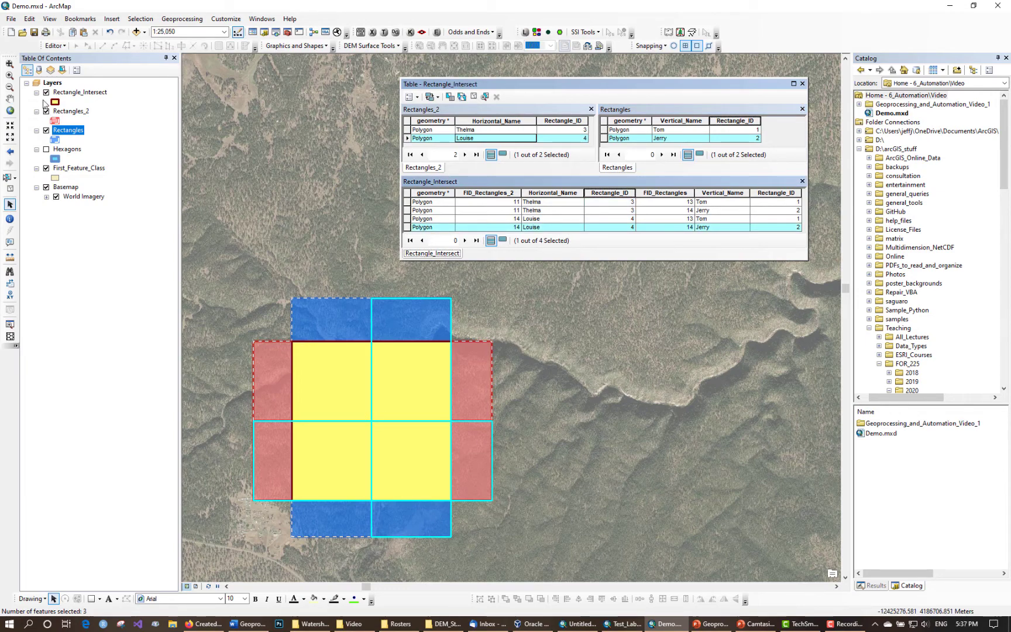
left_click(47, 130)
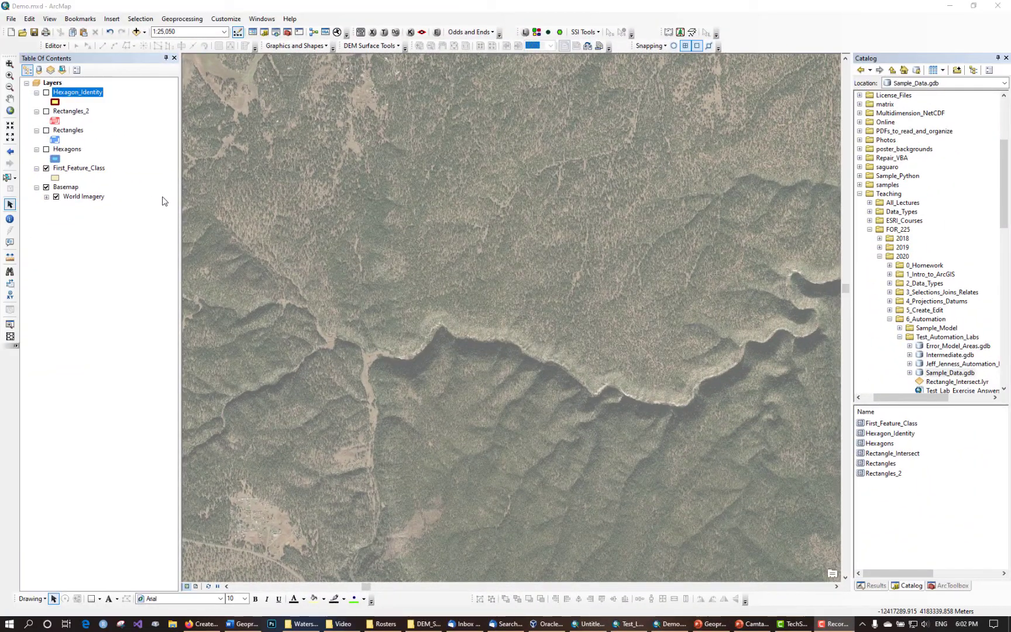
Step: Display the Rectangles_2, Hexagons and Hexagon_Identity layers and bring their attribute tables over the map
left_click(47, 112)
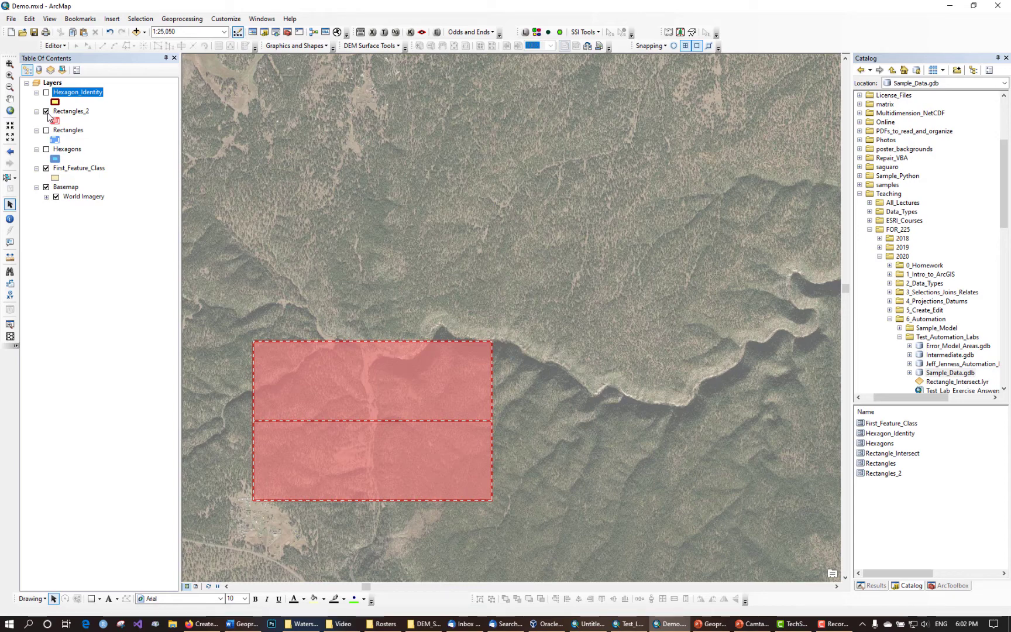
left_click(46, 150)
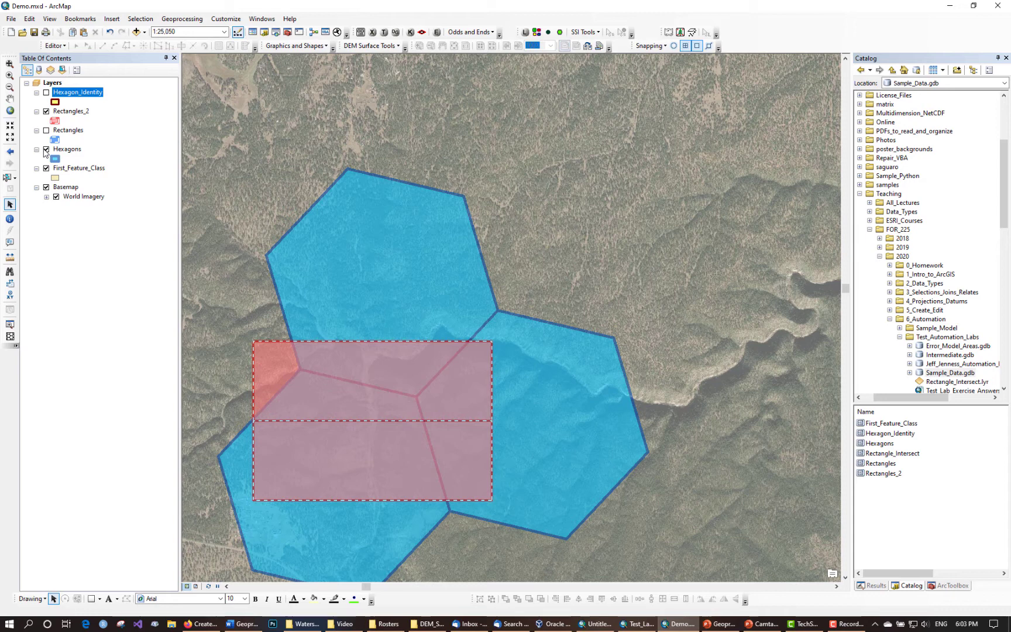
left_click(46, 93)
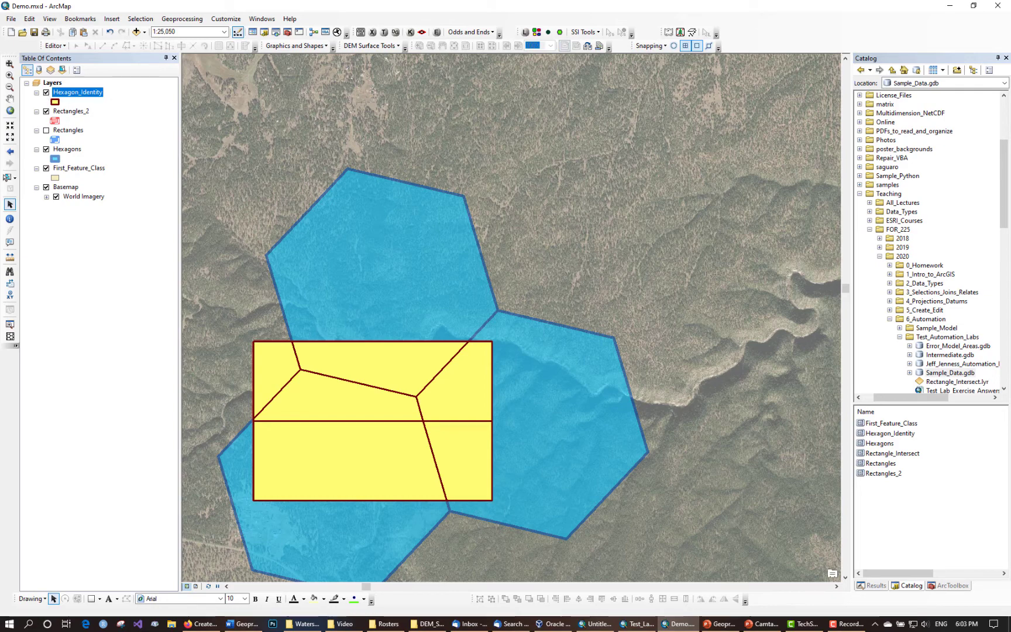
left_click_drag(0, 181, 591, 77)
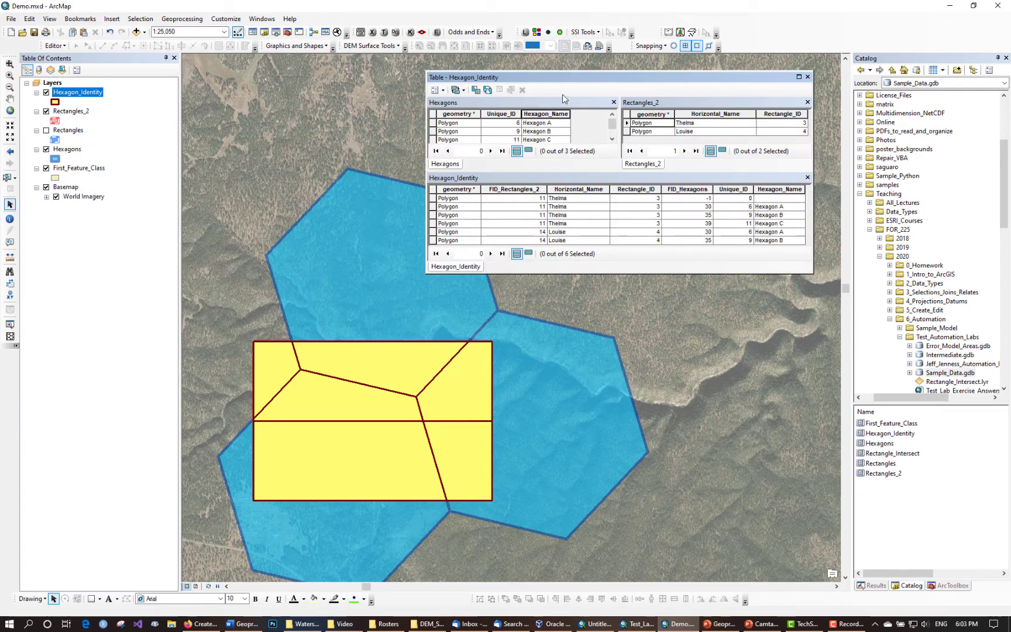
Step: Select the first and then the second Rectangles_2 record to locate each polygon, and clear the selection
left_click(676, 101)
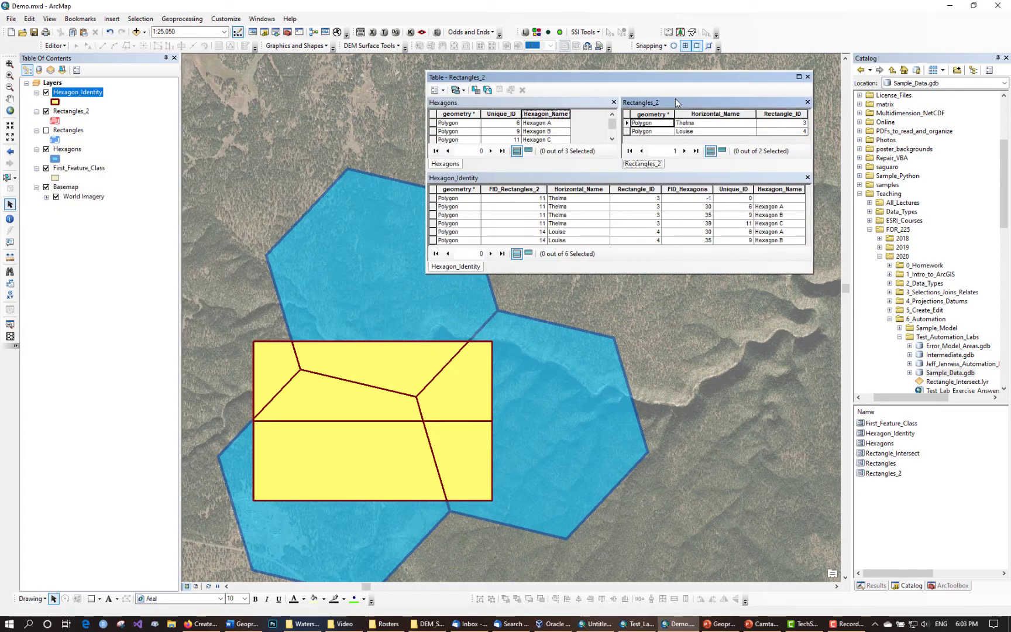
left_click(627, 124)
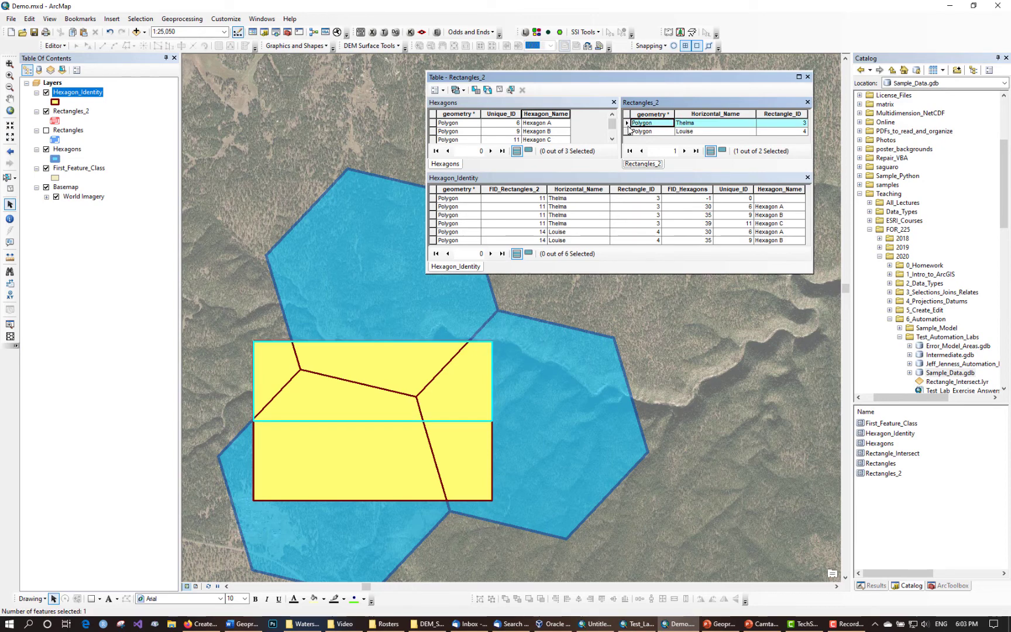
left_click(628, 131)
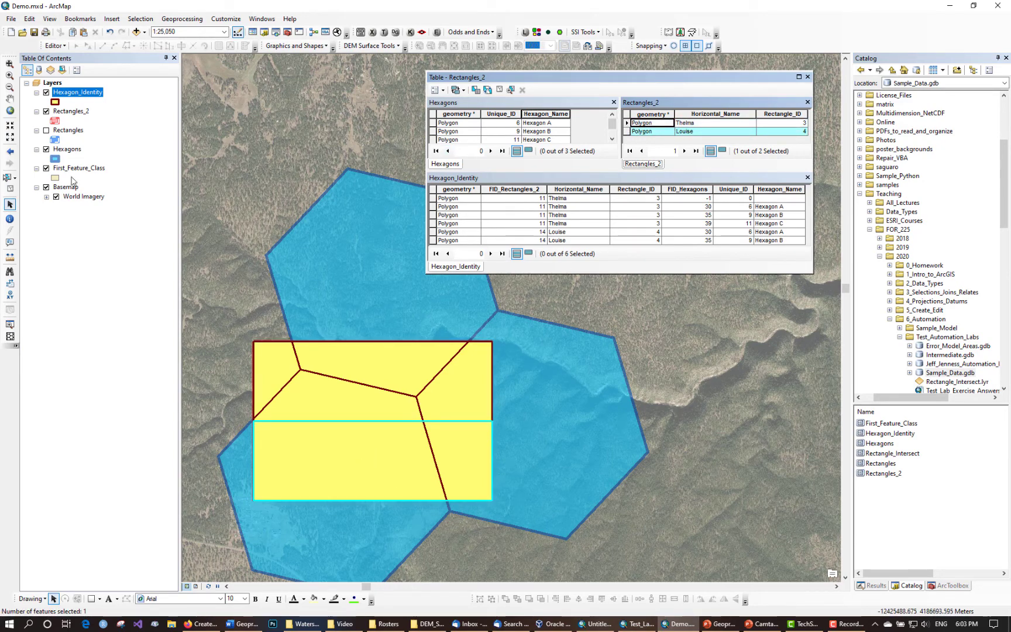
left_click(15, 192)
Step: Select the Hexagon A, Hexagon B and Hexagon C records one after another to locate each polygon on the map
left_click(506, 103)
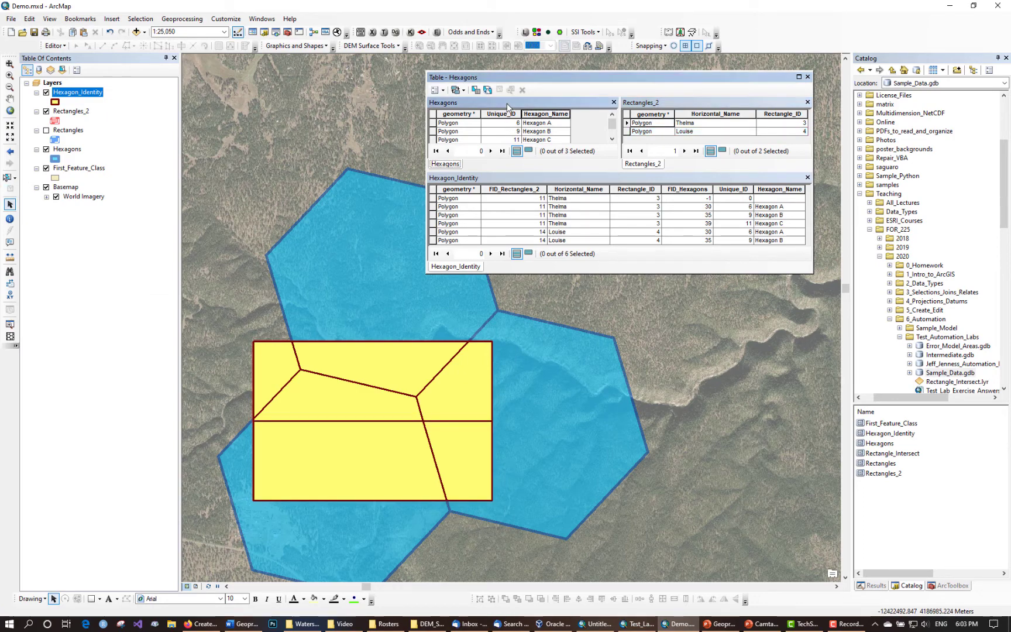
left_click(433, 124)
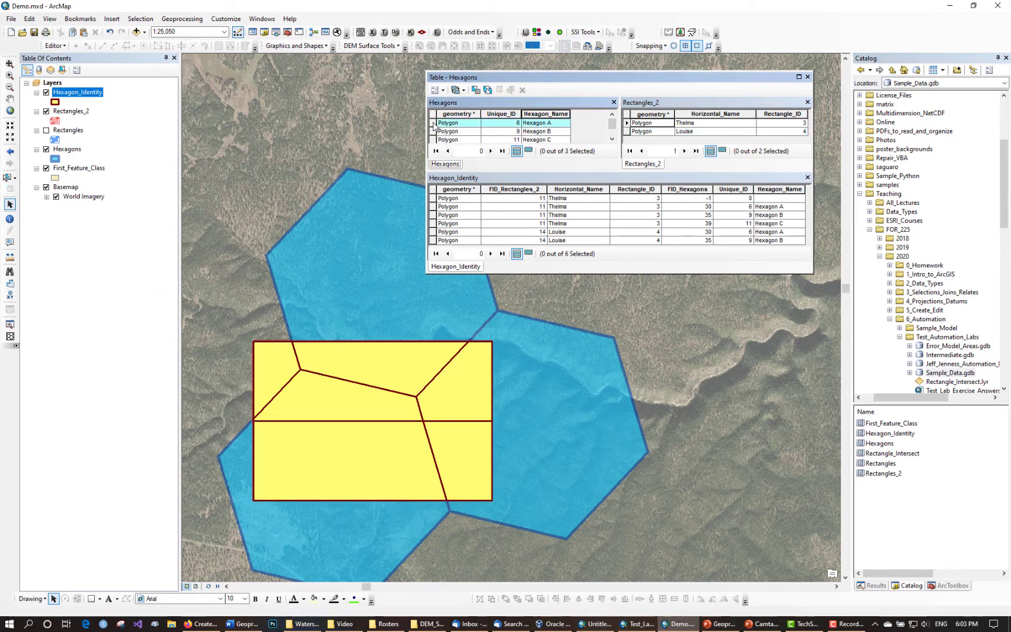
left_click(433, 132)
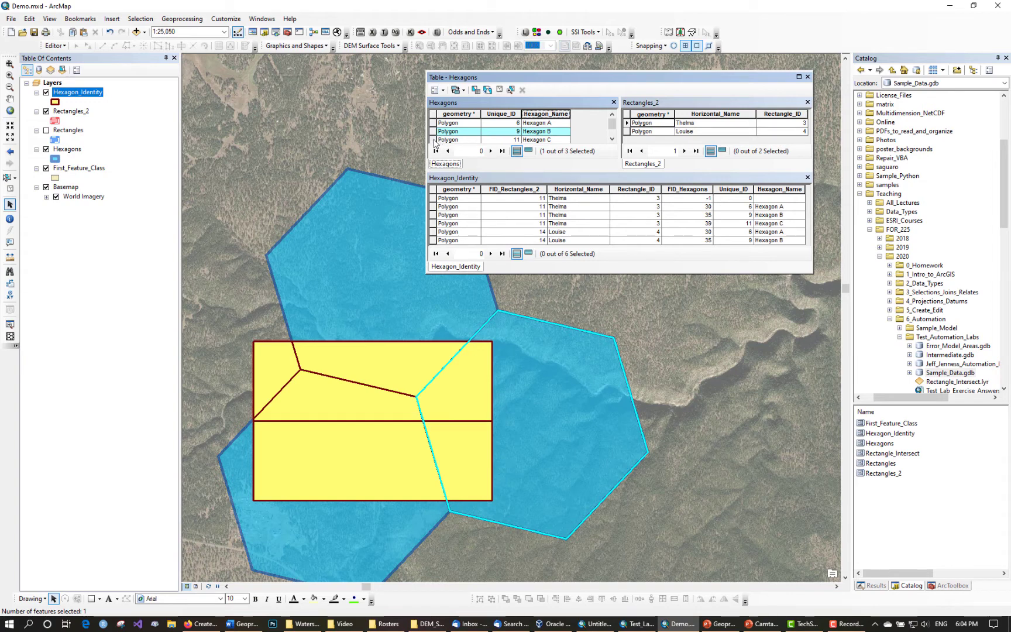
left_click(434, 140)
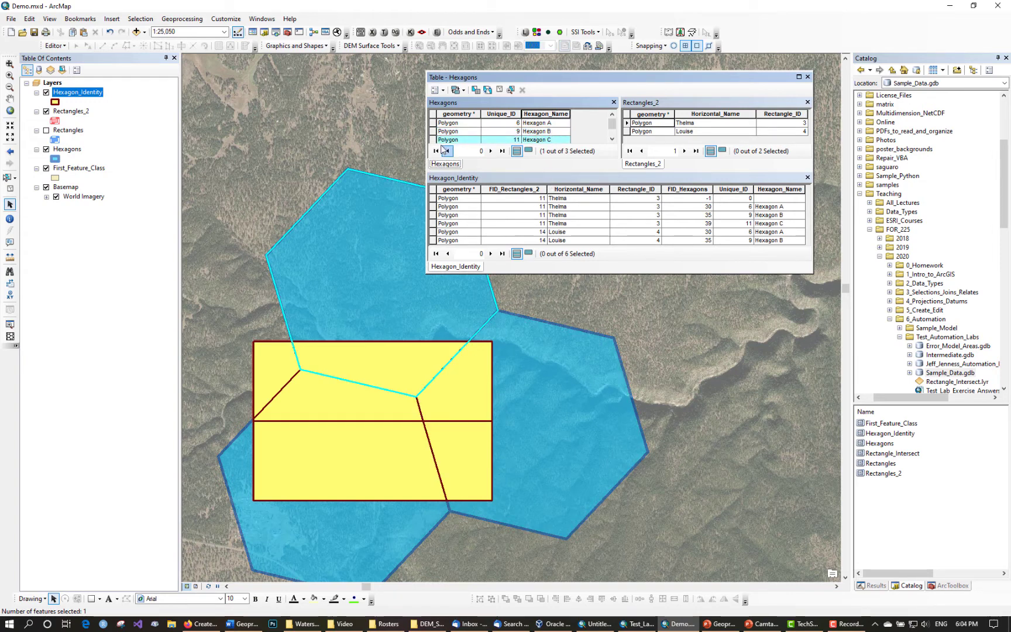
Step: Hide the Hexagons and Rectangles_2 layers to isolate the Hexagon_Identity output, and make its attribute table active
left_click(501, 176)
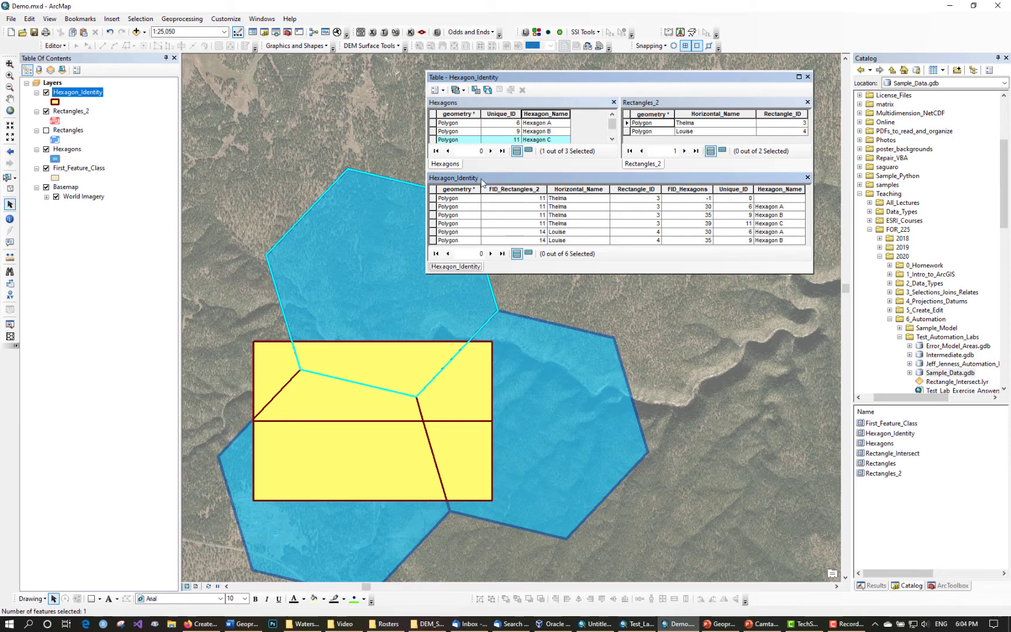
left_click(47, 152, "ctrl")
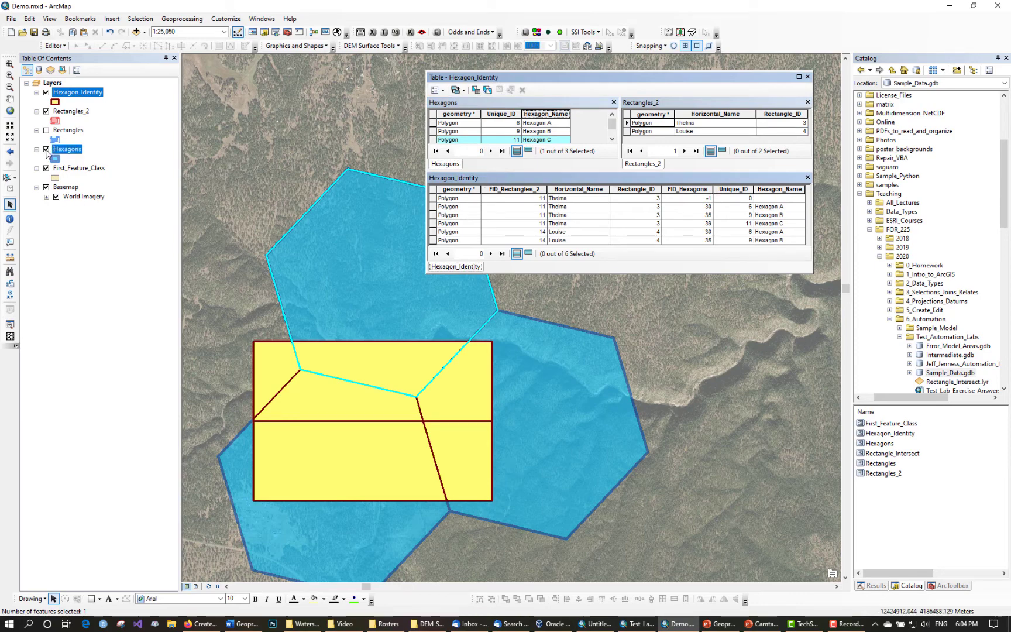
left_click(50, 150)
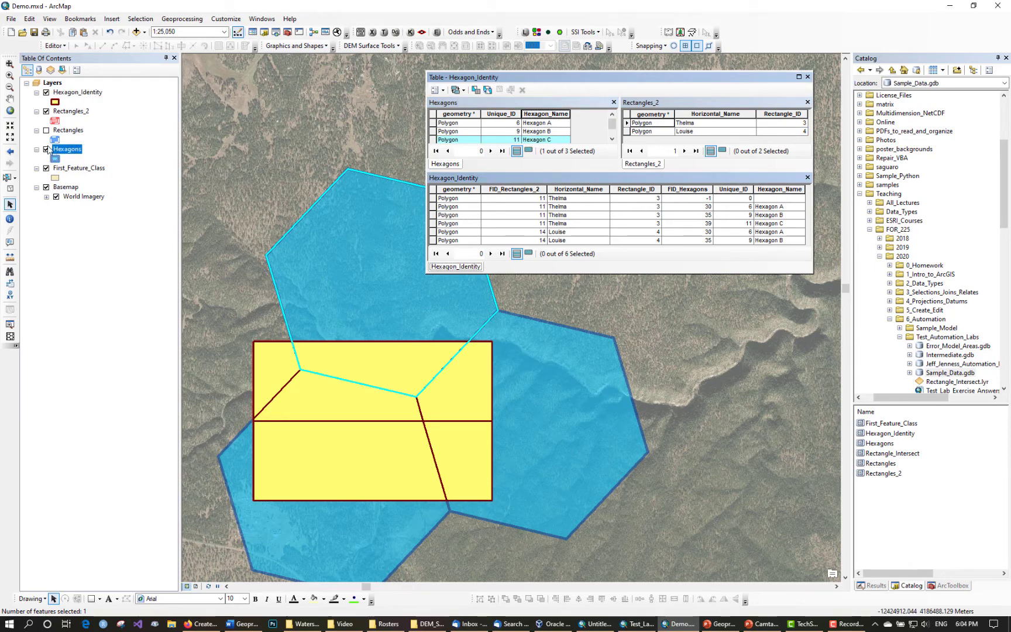
left_click(46, 150)
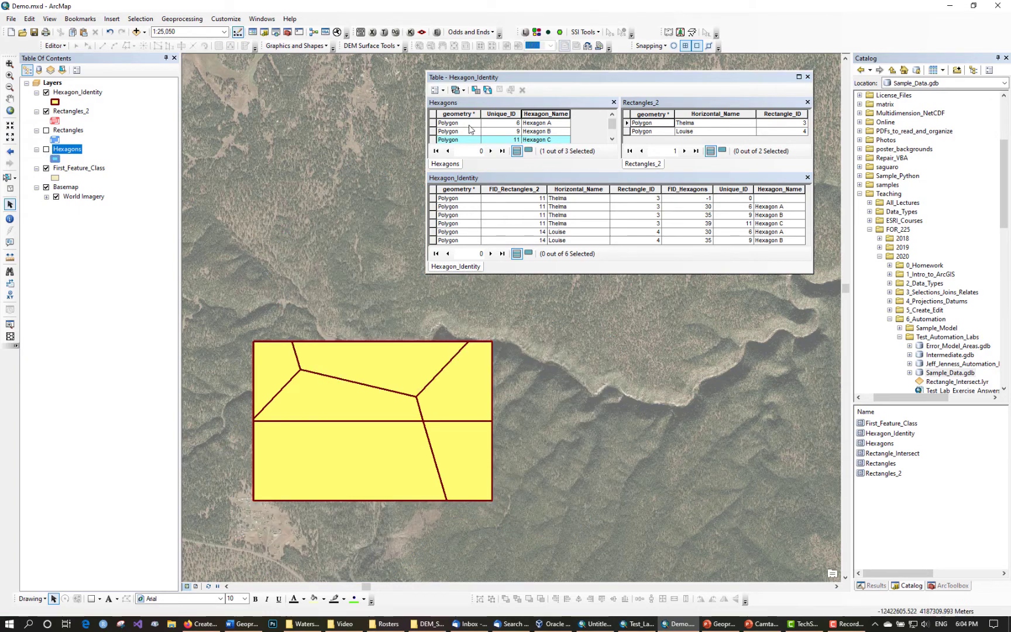
left_click(46, 111)
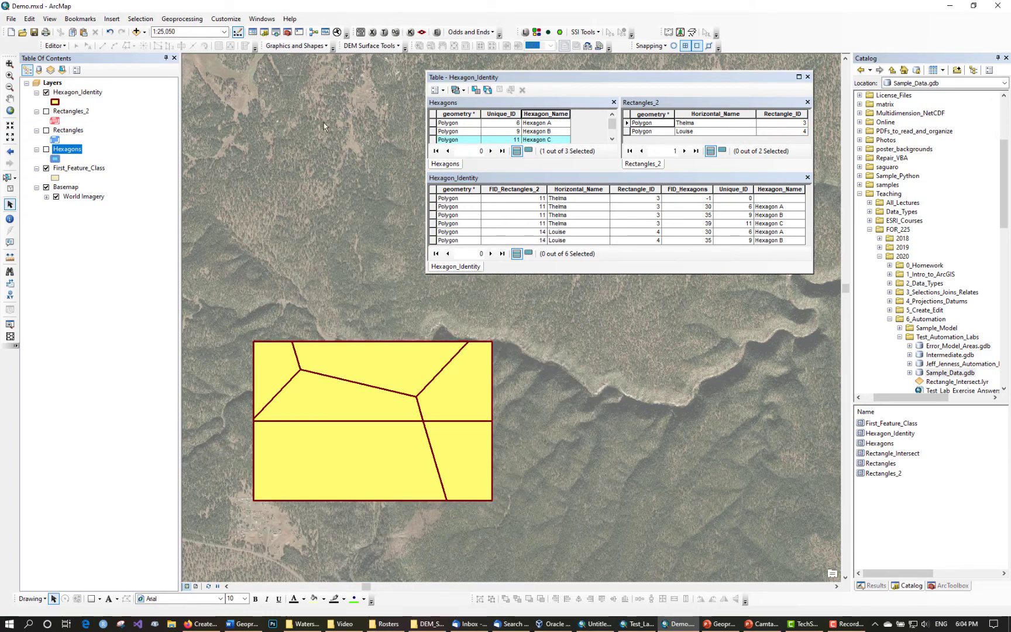
left_click(623, 176)
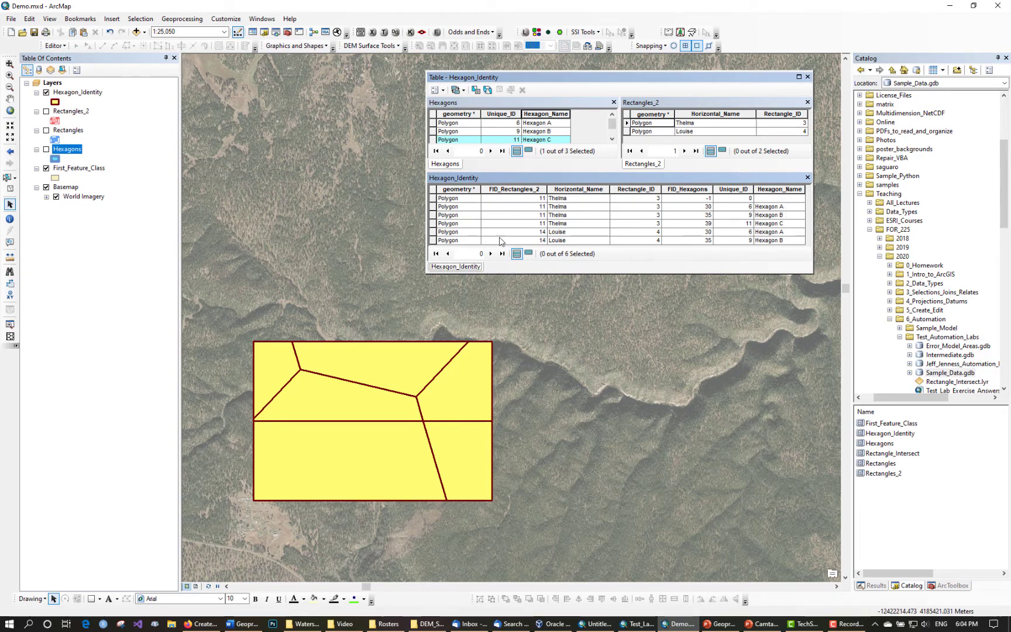
Step: Select the four Hexagon_Identity records with Rectangle_ID 3, then the two with Rectangle_ID 4, to locate their polygons on the map
left_click_drag(433, 198, 432, 225)
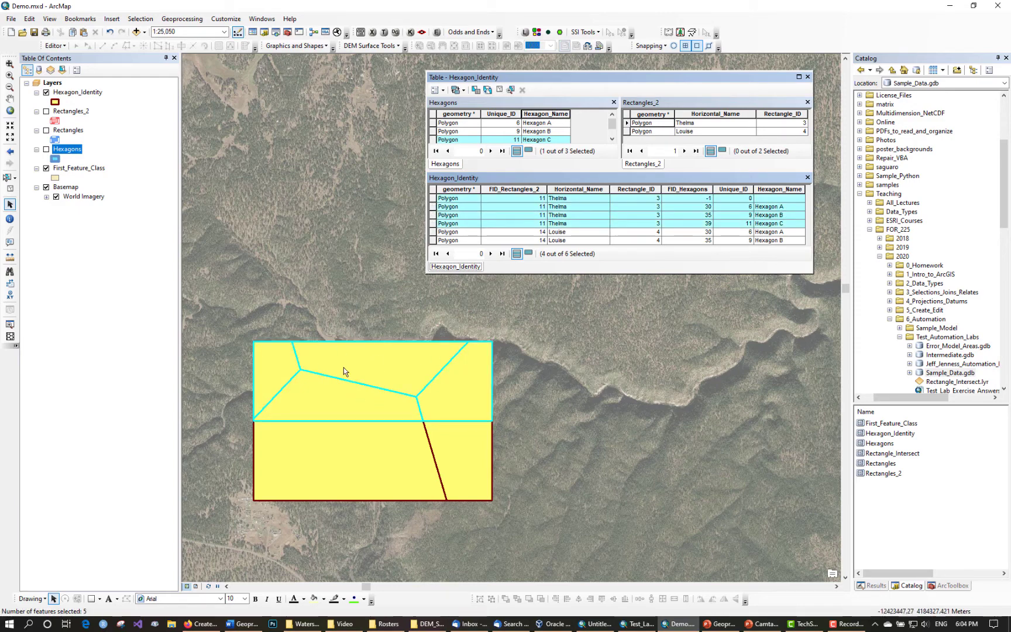
left_click(433, 233)
left_click_drag(433, 234, 433, 240)
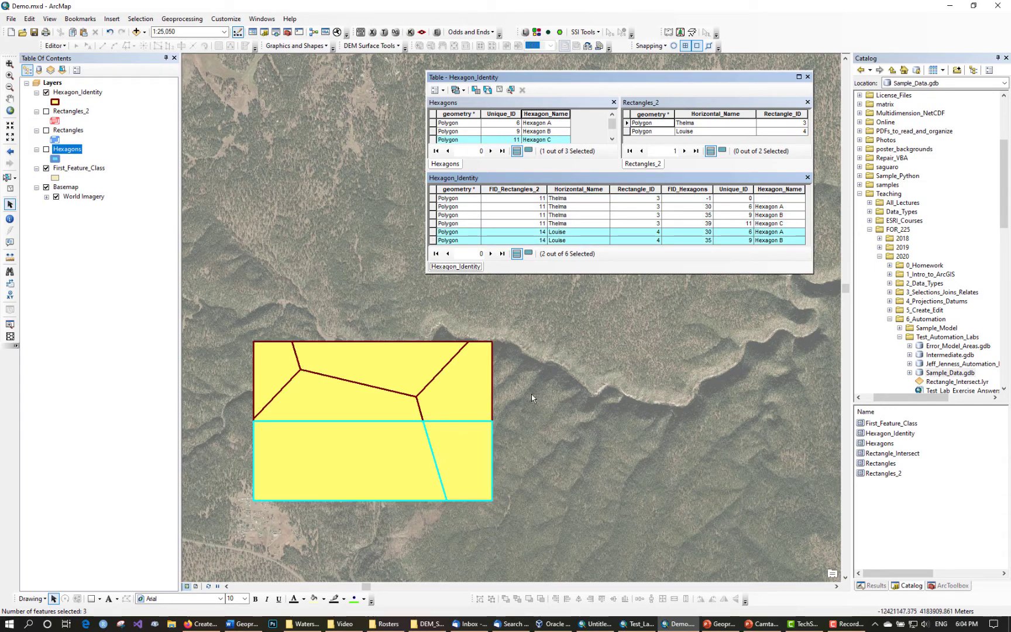
Step: Select both Hexagon A records in the Hexagon_Identity table, then both Hexagon B records, then the Hexagon C record to locate their polygons
left_click(433, 206)
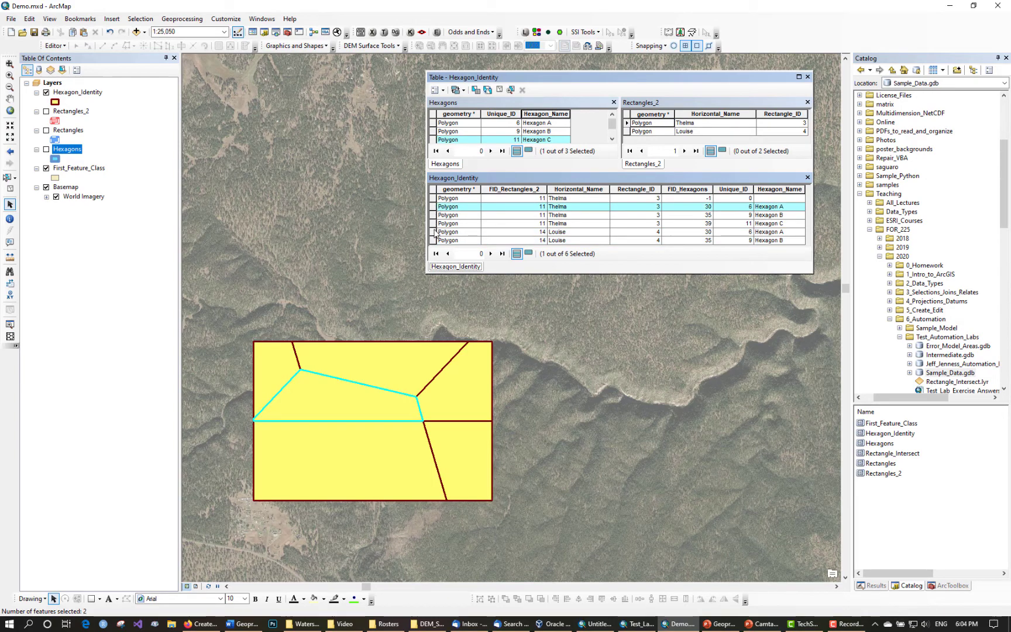
left_click(434, 232, "ctrl")
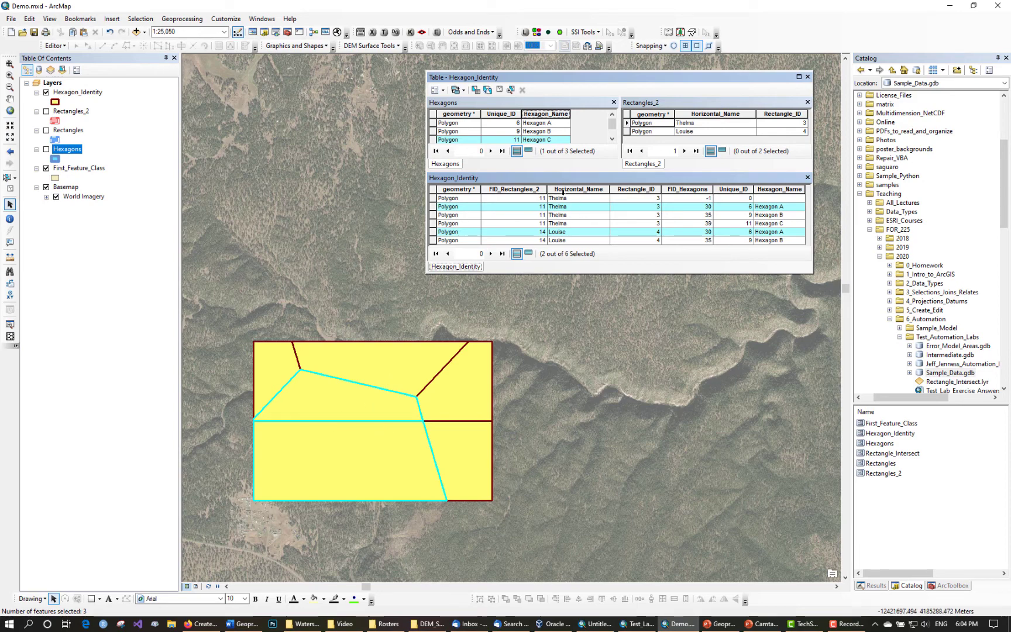
left_click(435, 215)
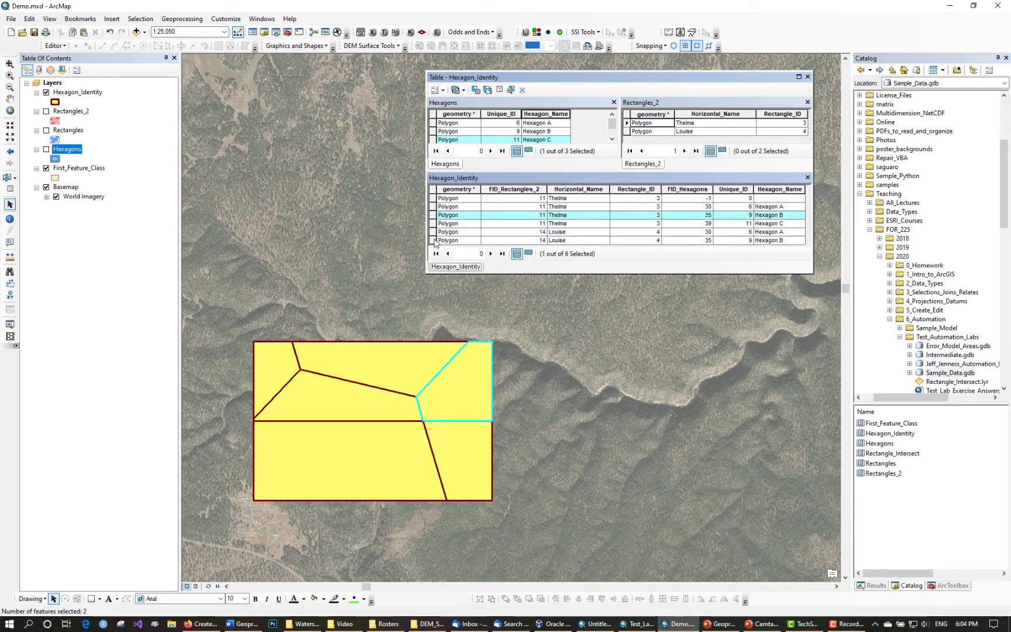
left_click(435, 240, "ctrl")
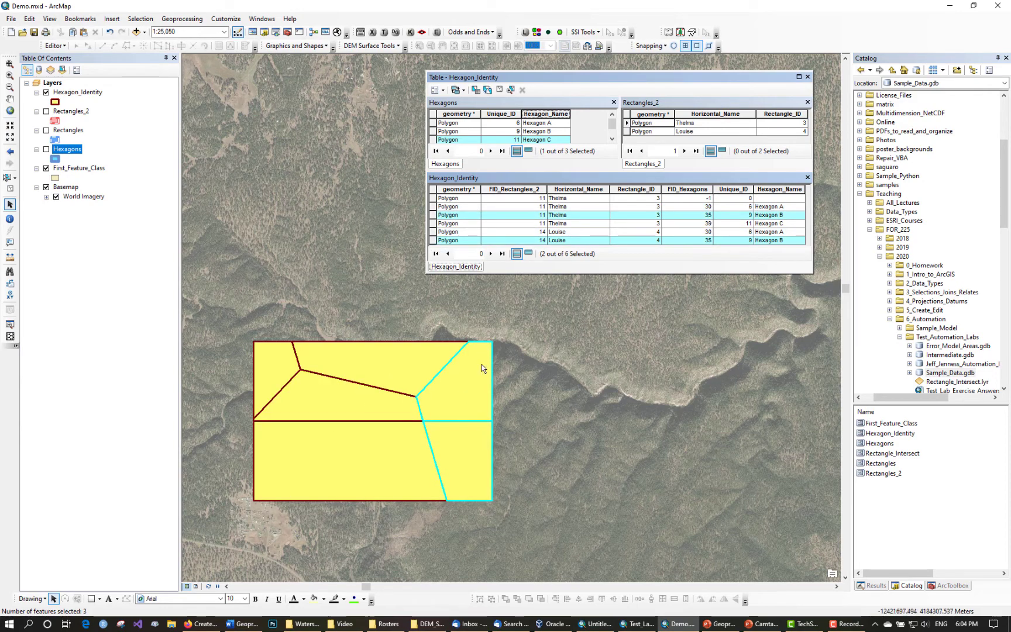
left_click(436, 223)
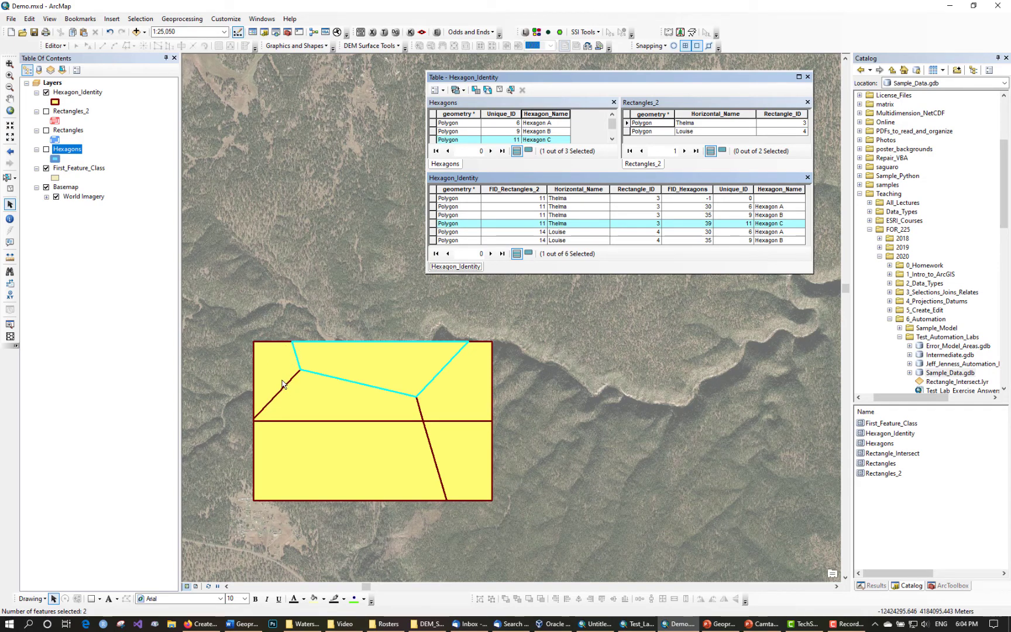
Step: Display the Hexagons layer and select on the map the Hexagon_Identity corner polygon that lies outside all hexagons
left_click(46, 150)
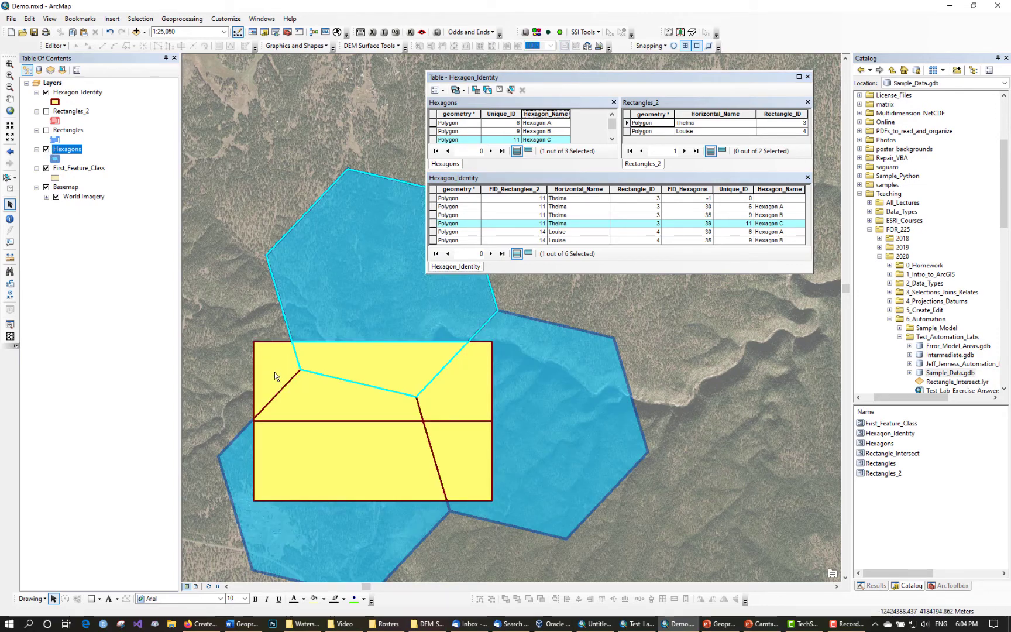
left_click(7, 178)
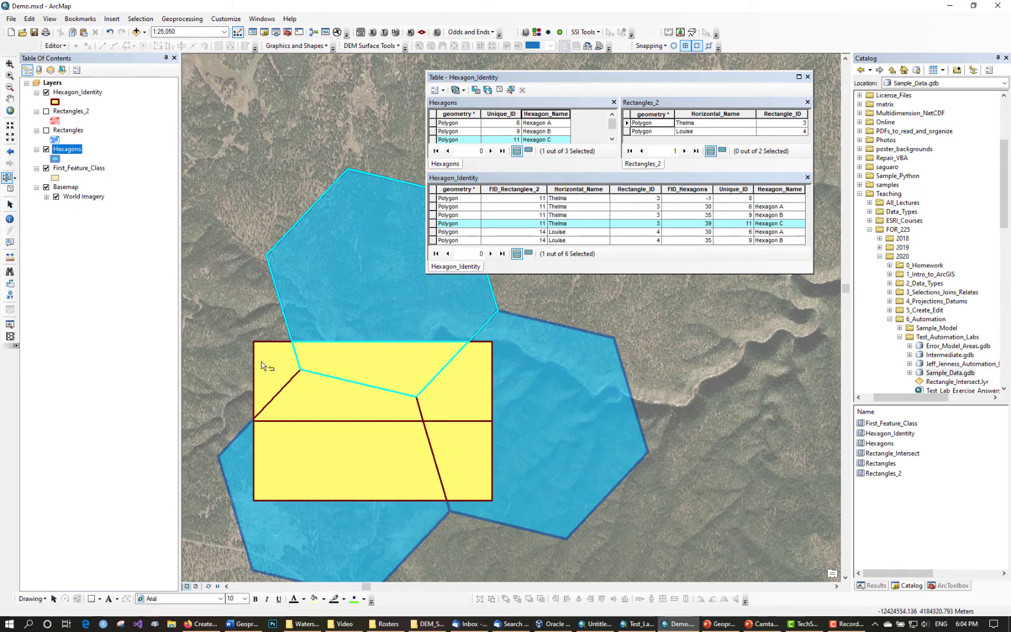
left_click(270, 367)
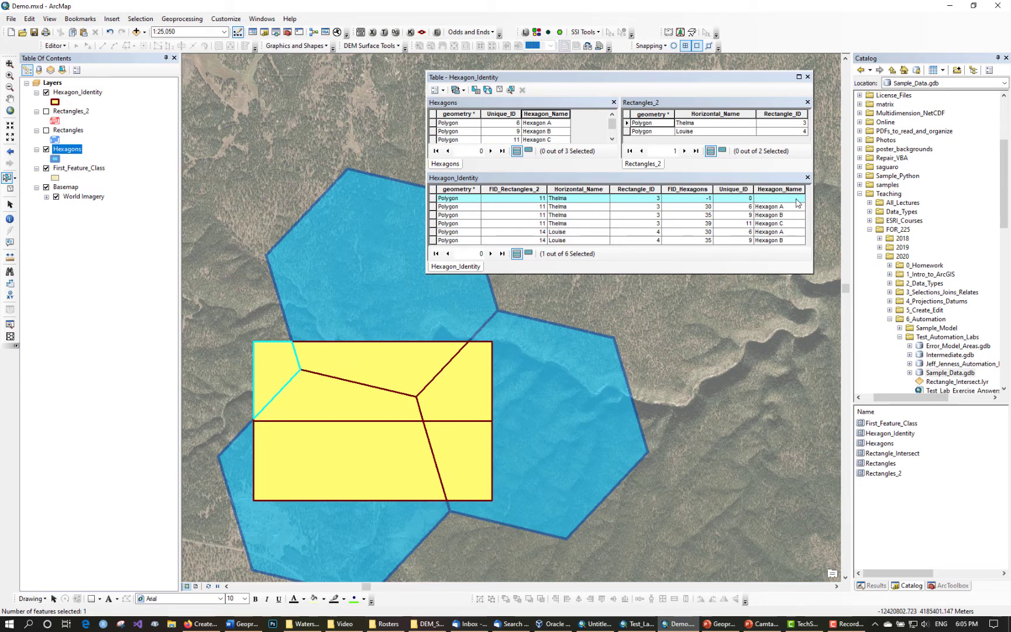